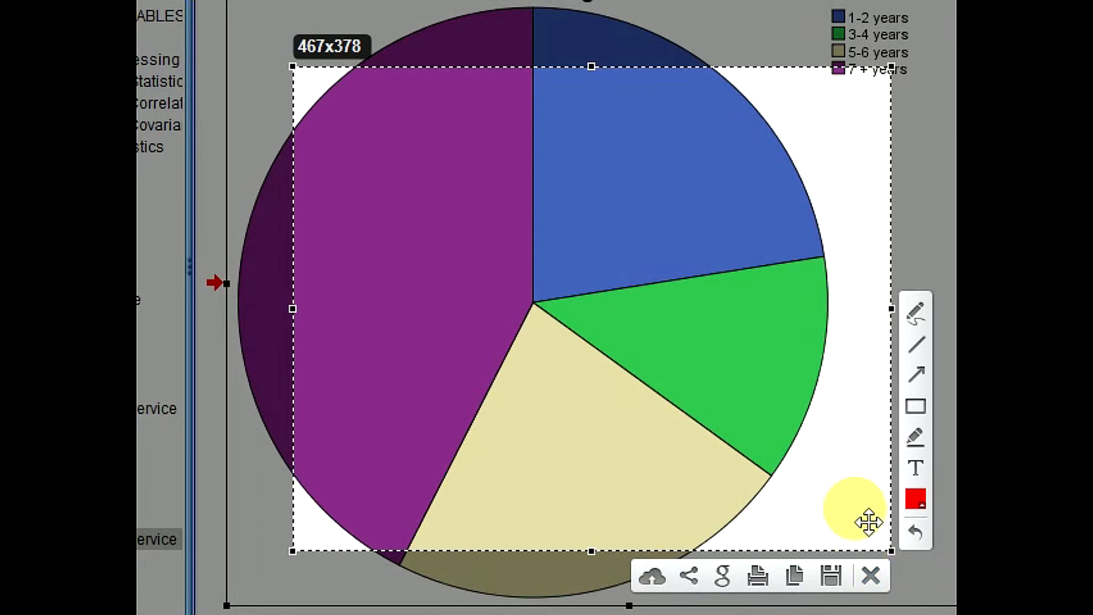
# Discard the screen capture selection over the Length of Service pie chart
pyautogui.click(869, 571)
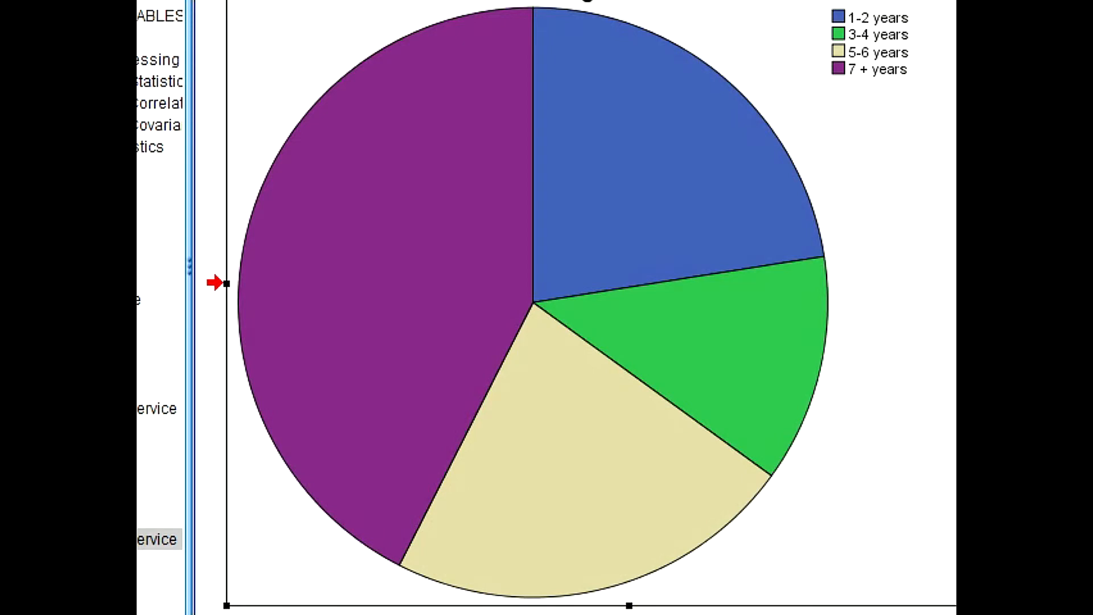
pyautogui.hotkey('alt', 'a')
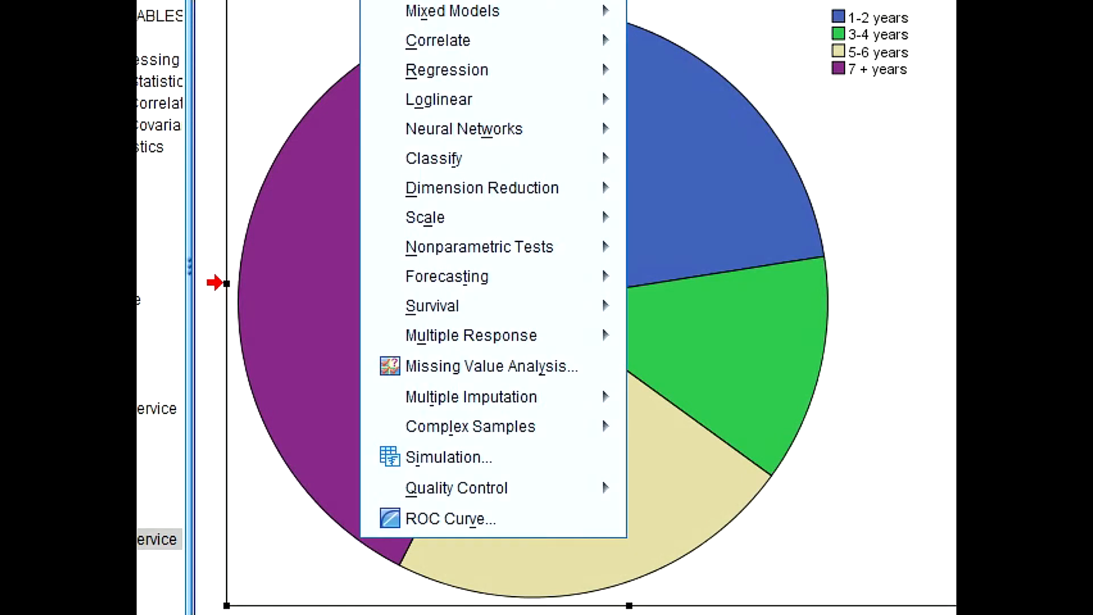
pyautogui.moveTo(569, 11)
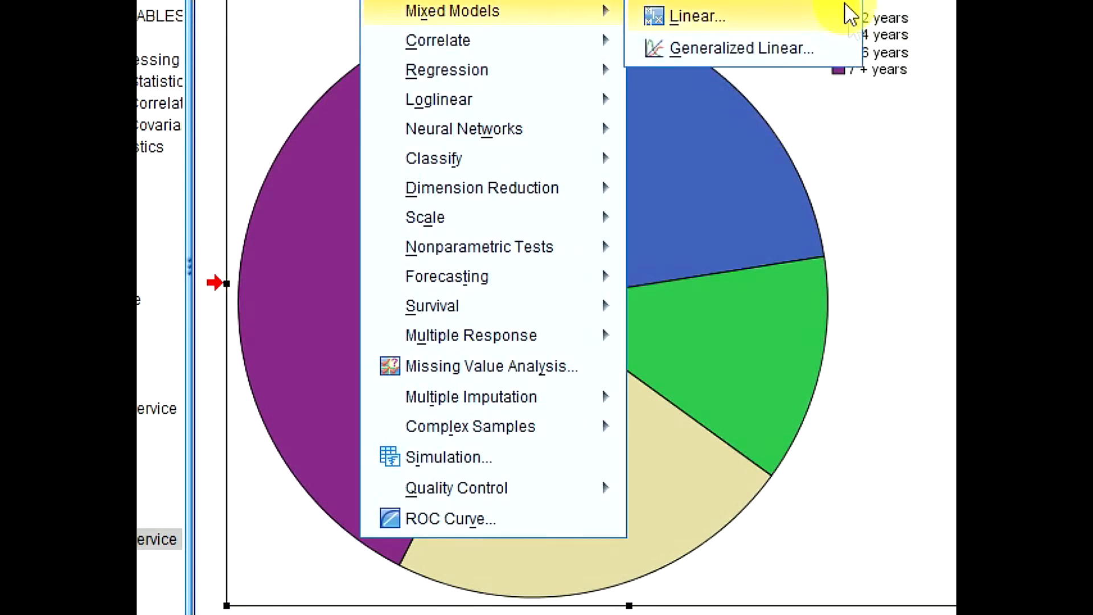
pyautogui.click(909, 12)
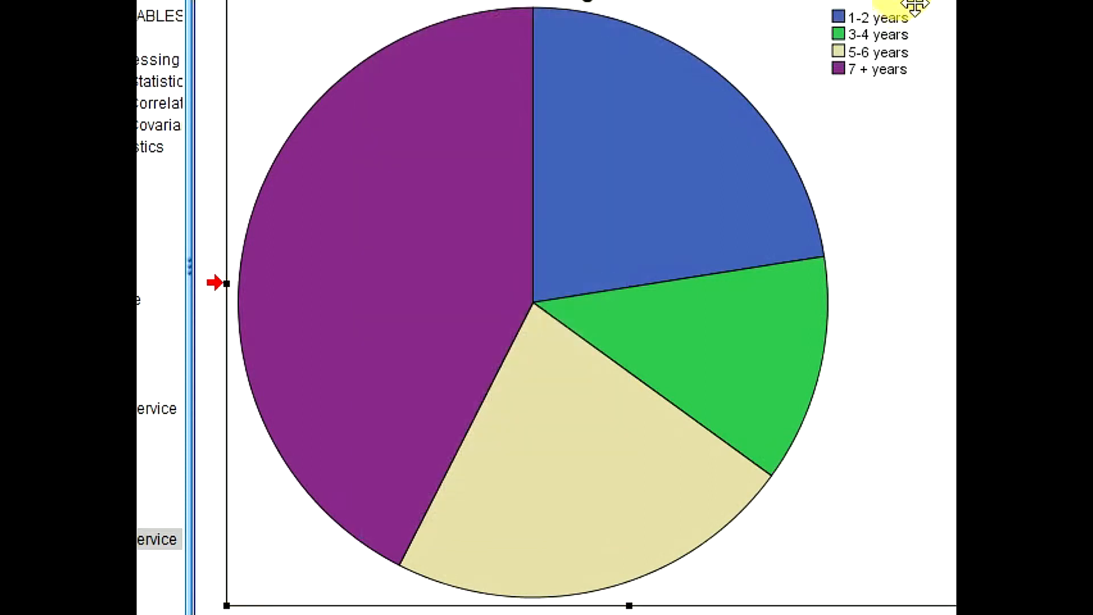
# Start a Descriptives analysis on all variables from "Developing rapport" onward, leaving out Profession, Sex, Age and Length of Service
pyautogui.click(448, 8)
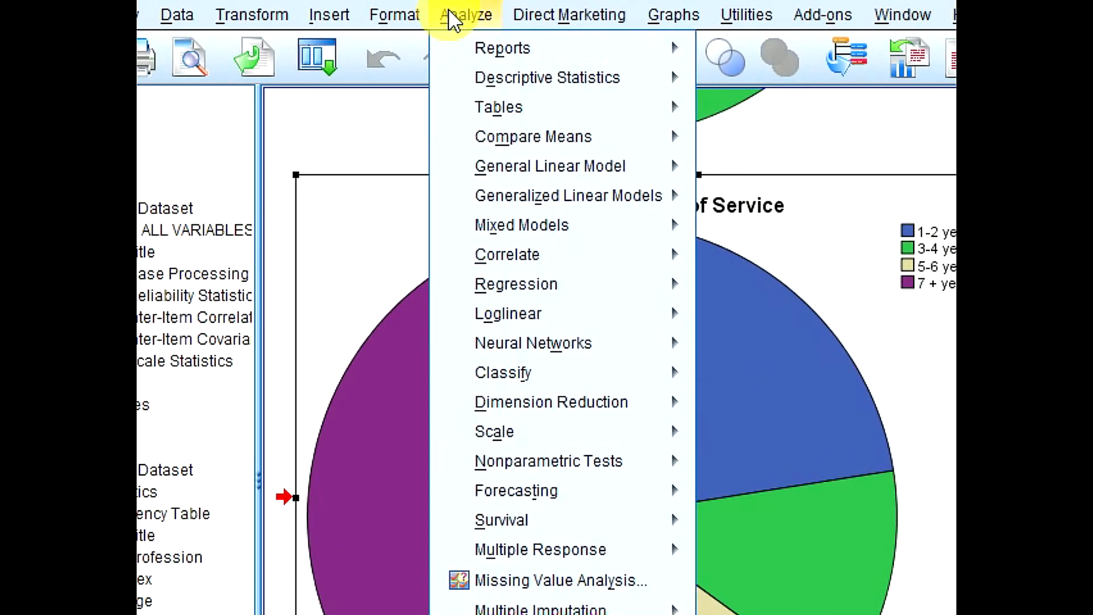
pyautogui.moveTo(482, 83)
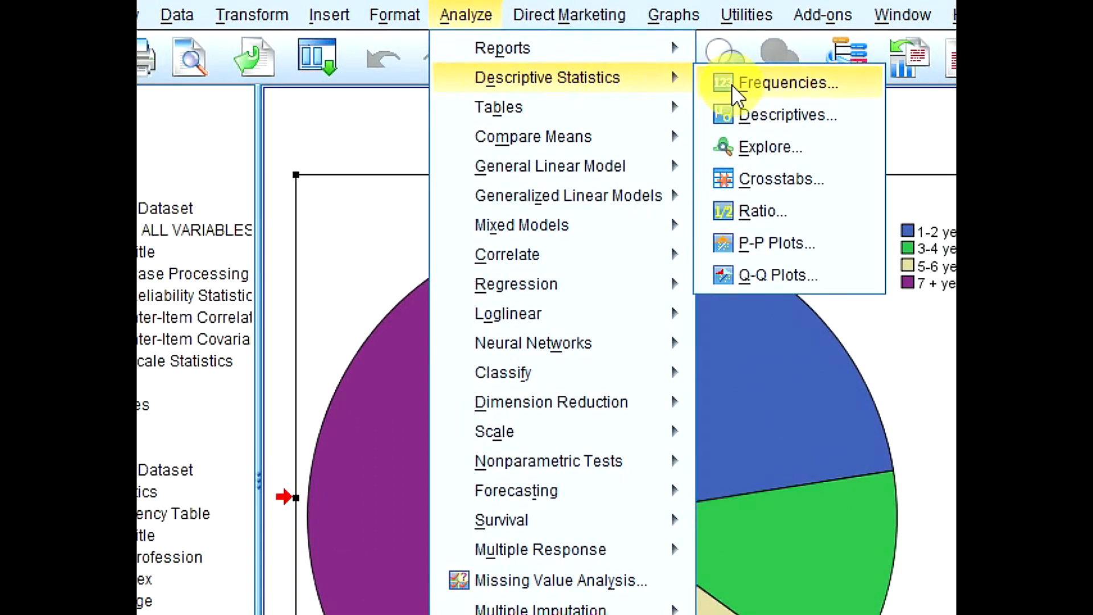
pyautogui.click(736, 118)
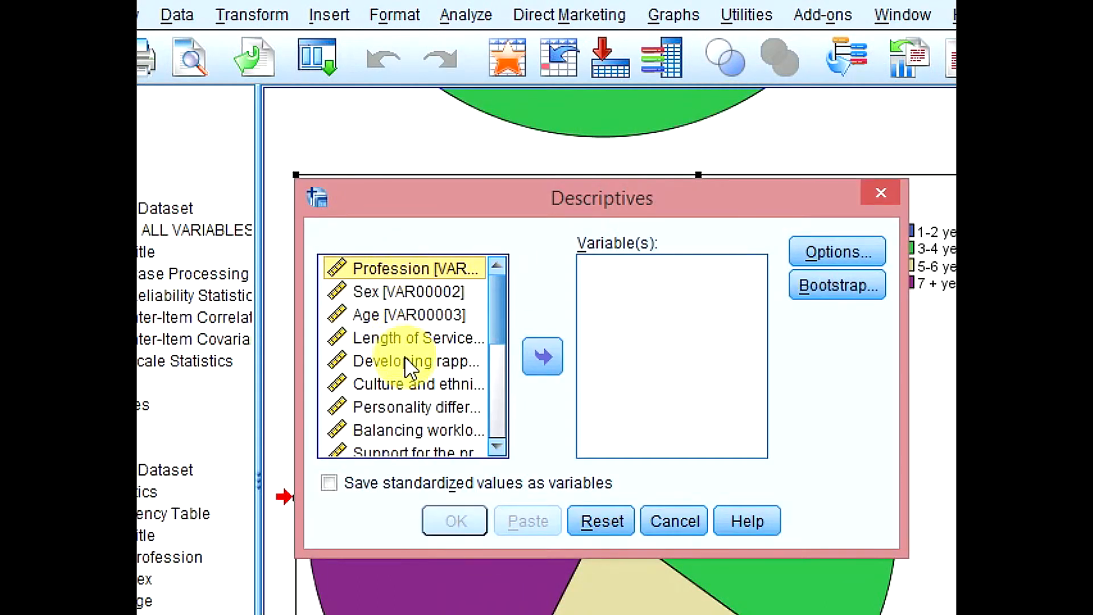
pyautogui.click(404, 359)
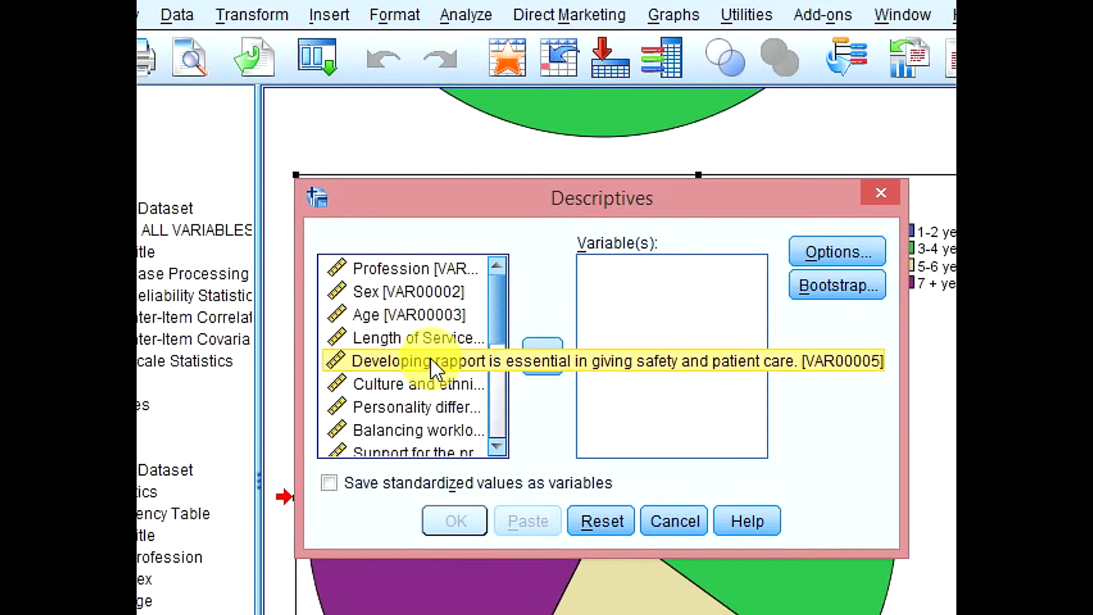
pyautogui.hotkey('shift', 'Down')
pyautogui.hotkey('shift', 'Down')
pyautogui.hotkey('shift', 'Down')
pyautogui.hotkey('shift', 'Down')
pyautogui.hotkey('shift', 'Down')
pyautogui.hotkey('shift', 'Down')
pyautogui.hotkey('shift', 'Down')
pyautogui.hotkey('shift', 'Down')
pyautogui.hotkey('shift', 'Down')
pyautogui.hotkey('shift', 'Down')
pyautogui.hotkey('shift', 'Down')
pyautogui.hotkey('shift', 'Down')
pyautogui.hotkey('shift', 'Down')
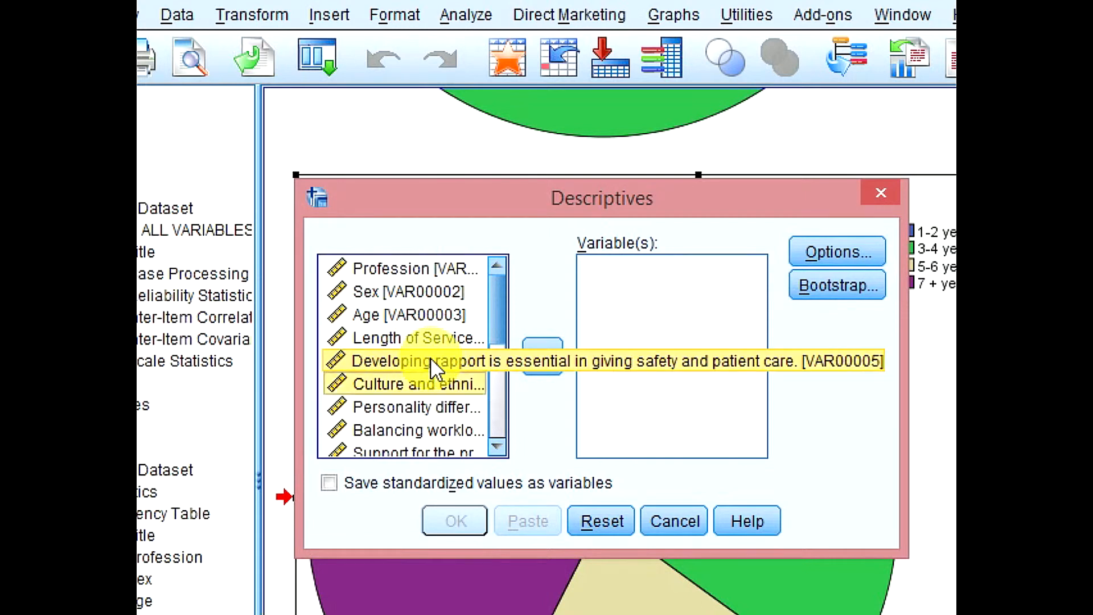
pyautogui.click(537, 361)
# Add kurtosis, skewness, variance, sum and S.E. mean to the descriptive statistics options and run the analysis
pyautogui.click(851, 250)
pyautogui.click(494, 228)
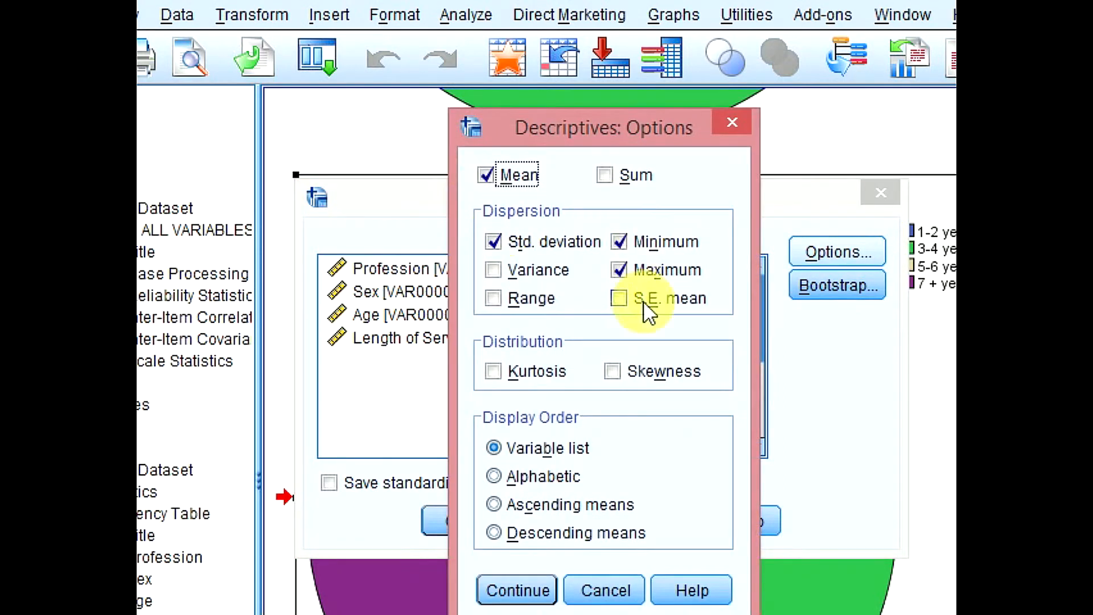
pyautogui.click(514, 370)
pyautogui.click(643, 382)
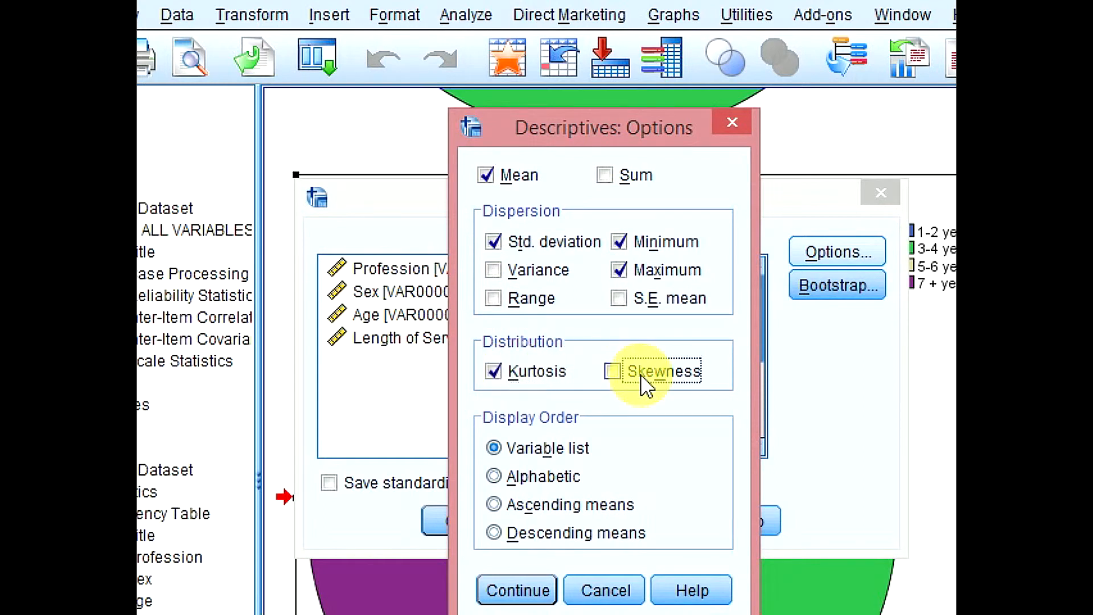
pyautogui.click(549, 274)
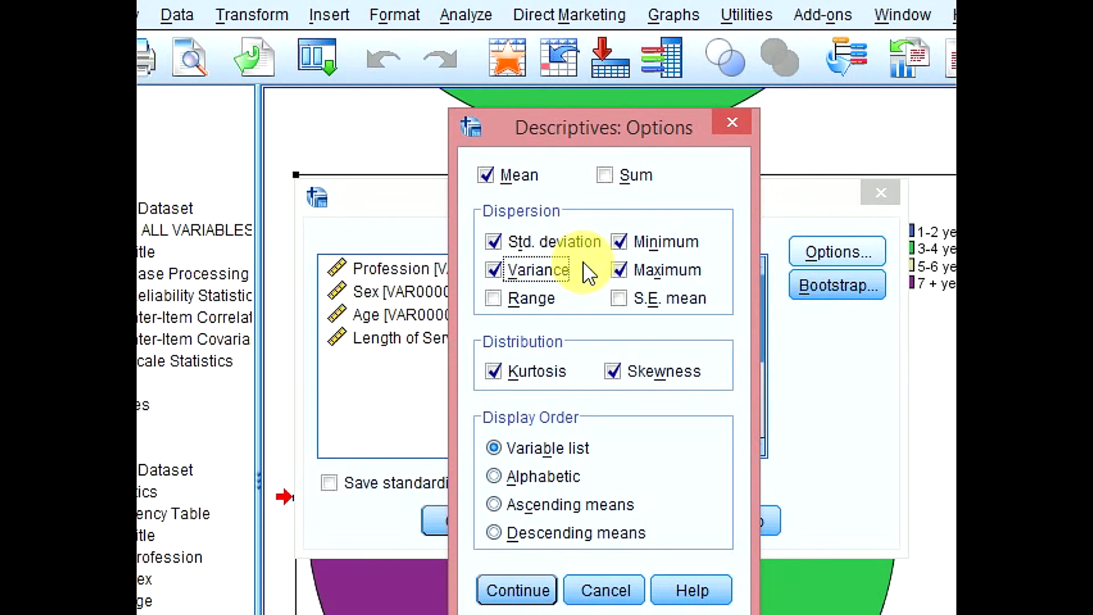
pyautogui.click(615, 172)
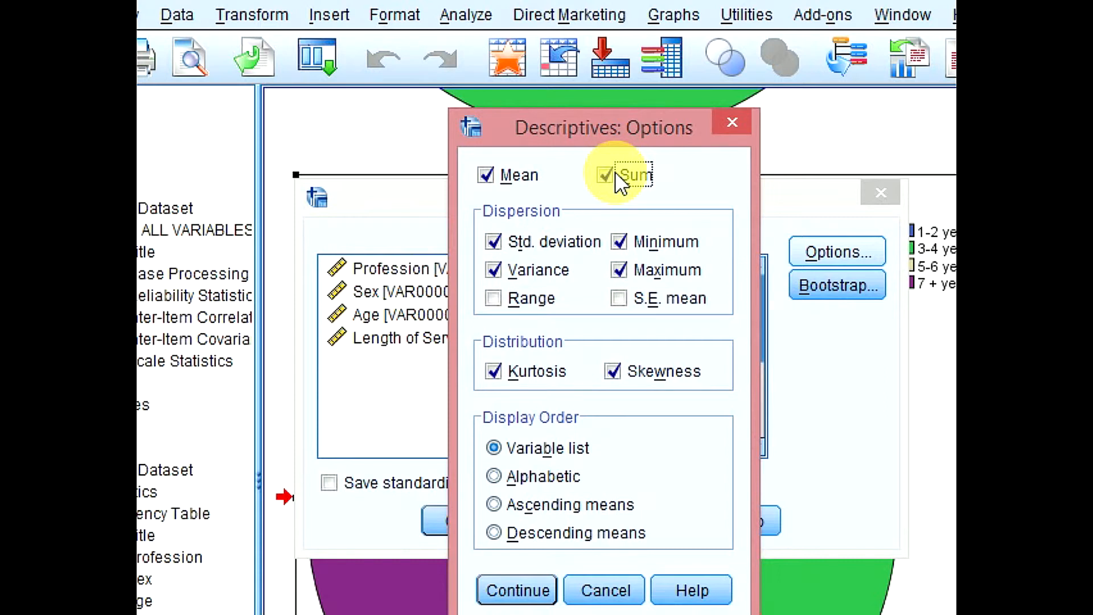
pyautogui.click(648, 311)
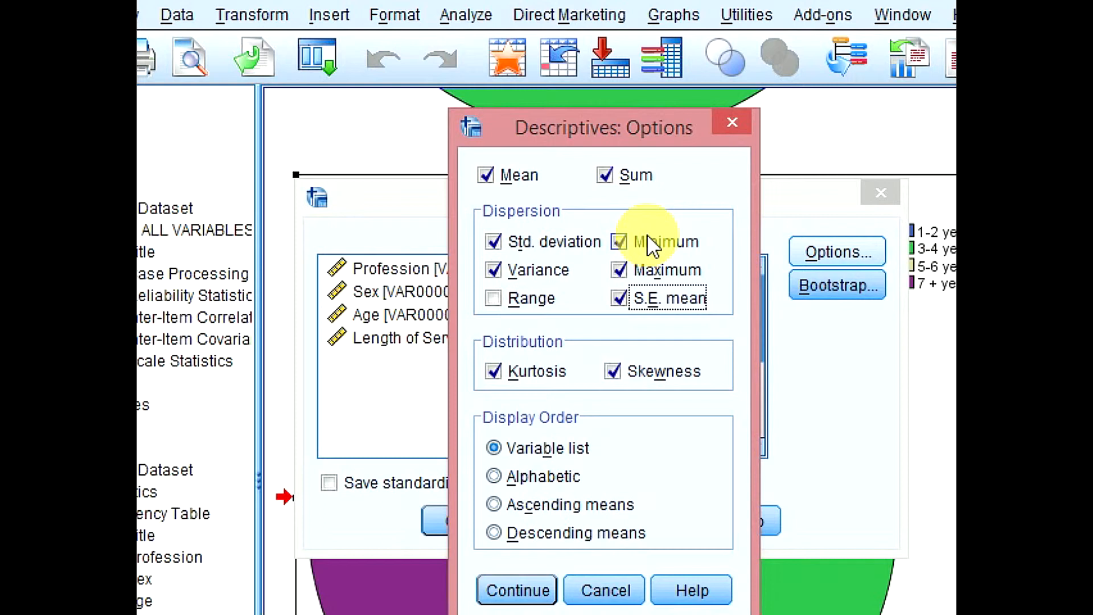
pyautogui.click(509, 598)
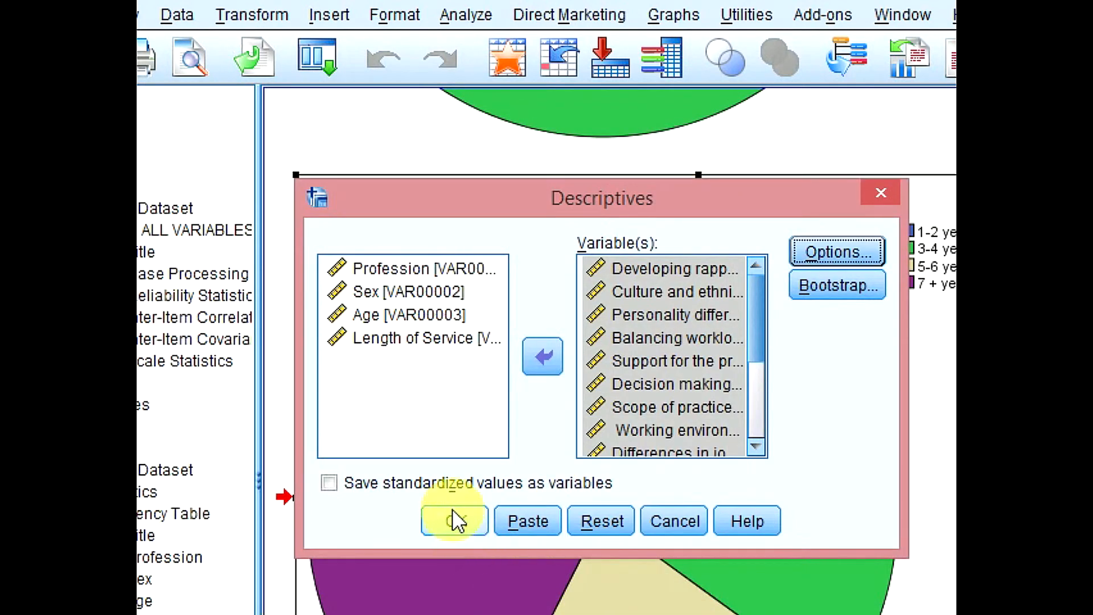
pyautogui.click(453, 515)
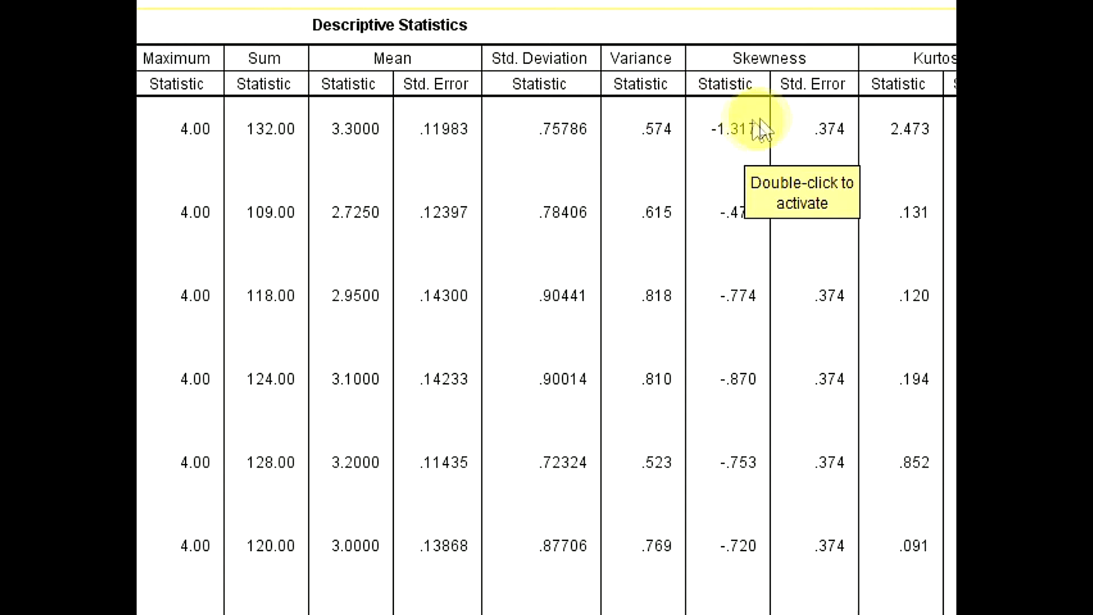
# Review the Descriptive Statistics output table across all its columns and down to the last factor rows
pyautogui.click(669, 9)
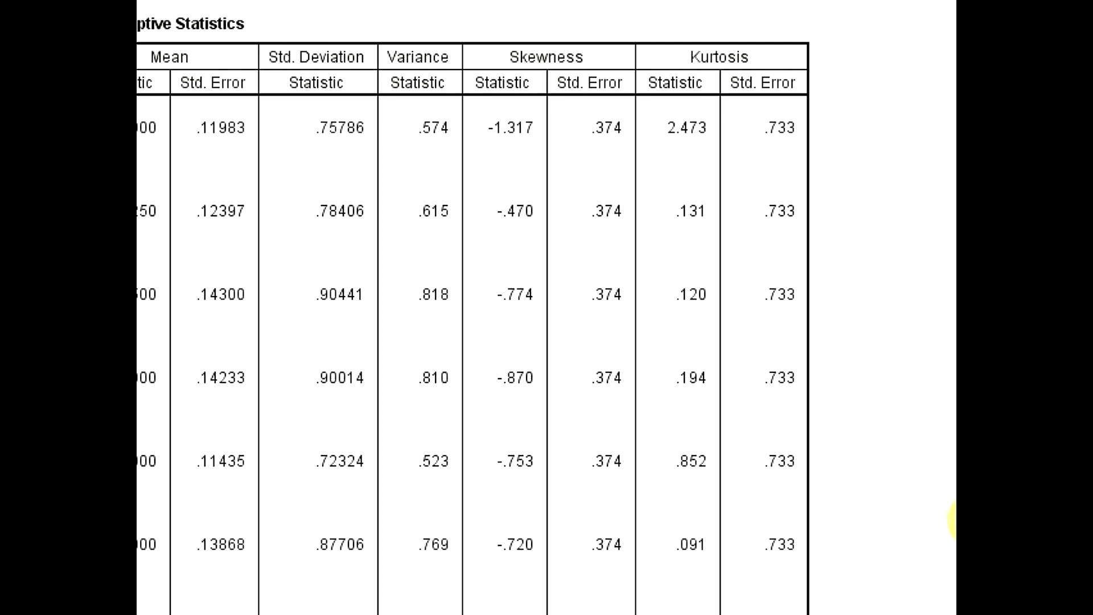
pyautogui.moveTo(970, 527); pyautogui.dragTo(970, 607)
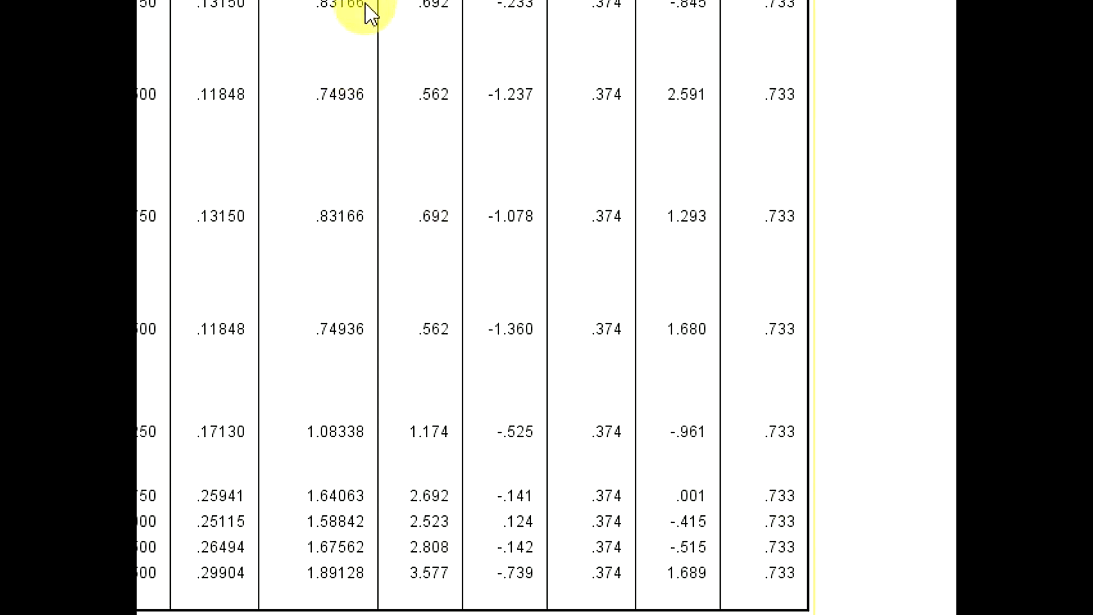
pyautogui.hscroll(-10, 381, 12)
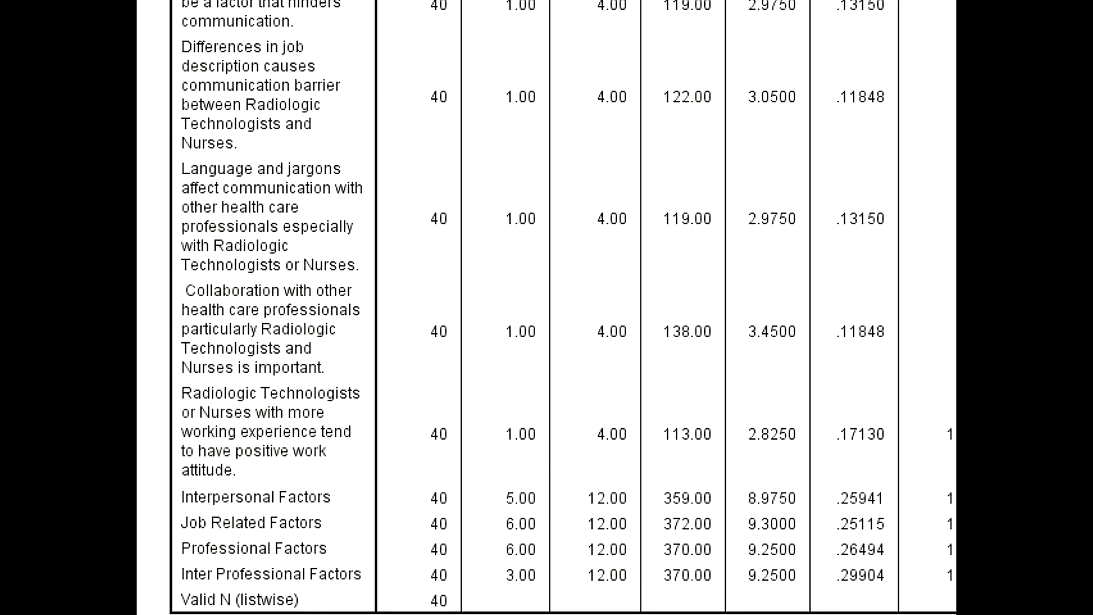
pyautogui.scroll(20, 546, 307)
pyautogui.scroll(-15, 546, 307)
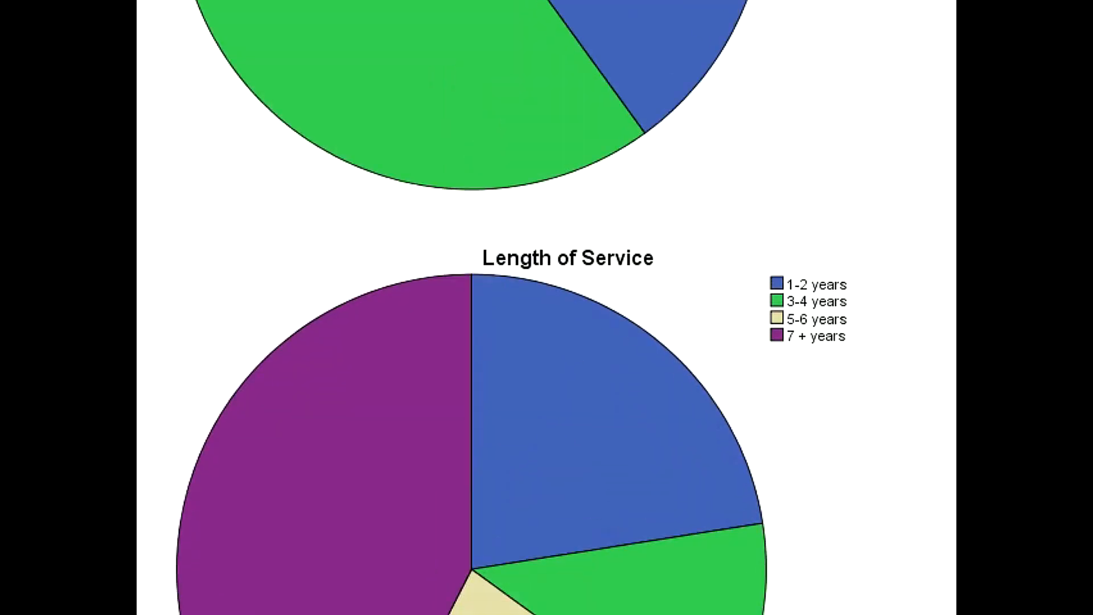
pyautogui.scroll(-6, 547, 308)
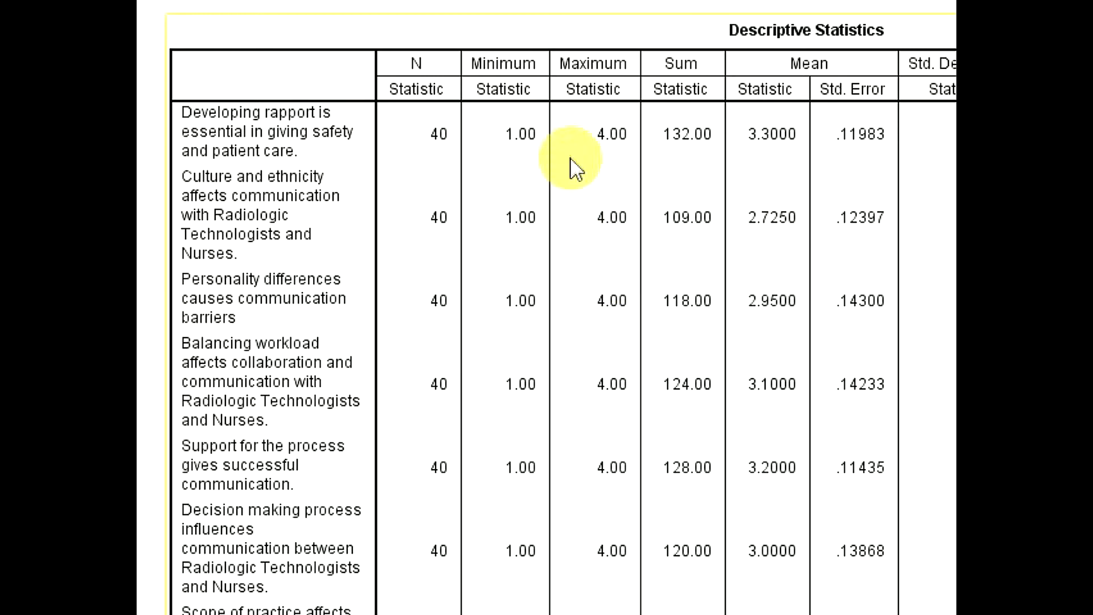
# Copy the Descriptive Statistics table from the output and paste it into the empty Sheet4 of the spreadsheet
pyautogui.click(685, 11)
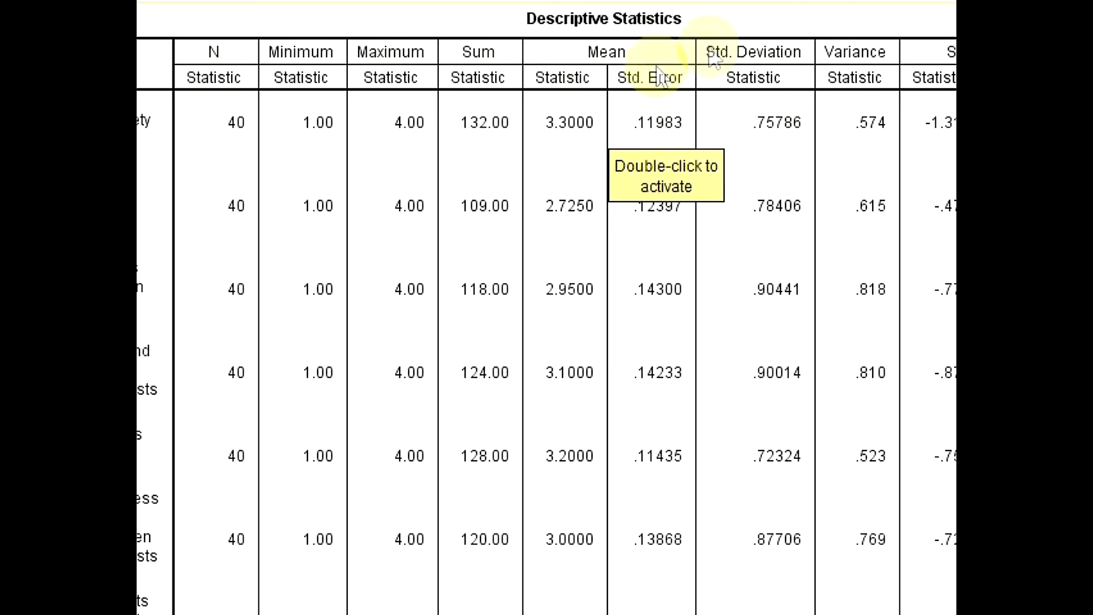
pyautogui.scroll(-3, 750, 38)
pyautogui.rightClick(750, 39)
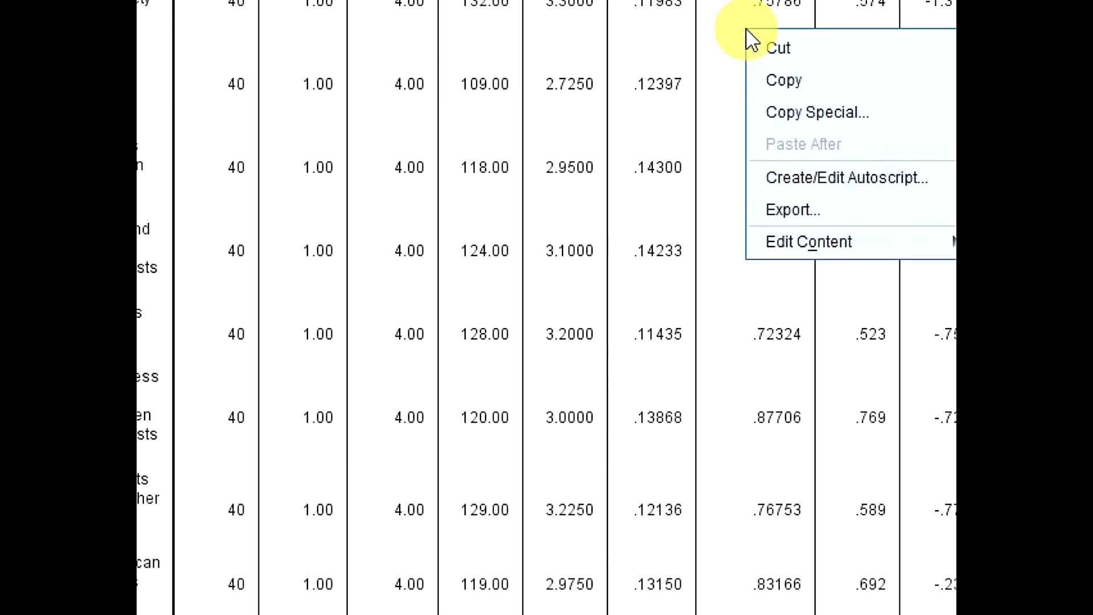
pyautogui.click(784, 80)
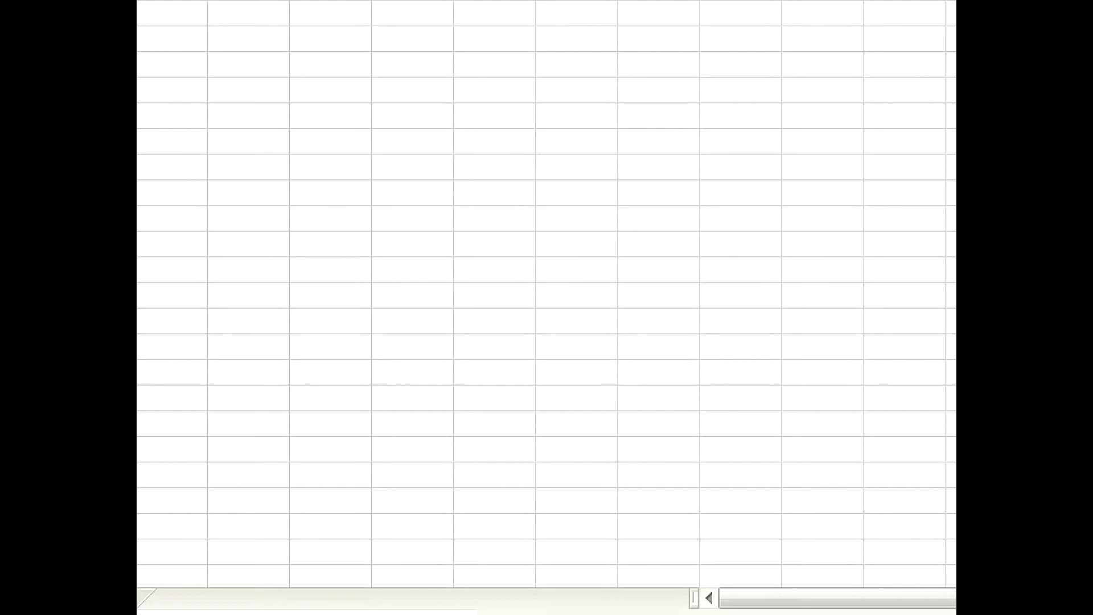
pyautogui.hotkey('ctrl', 'v')
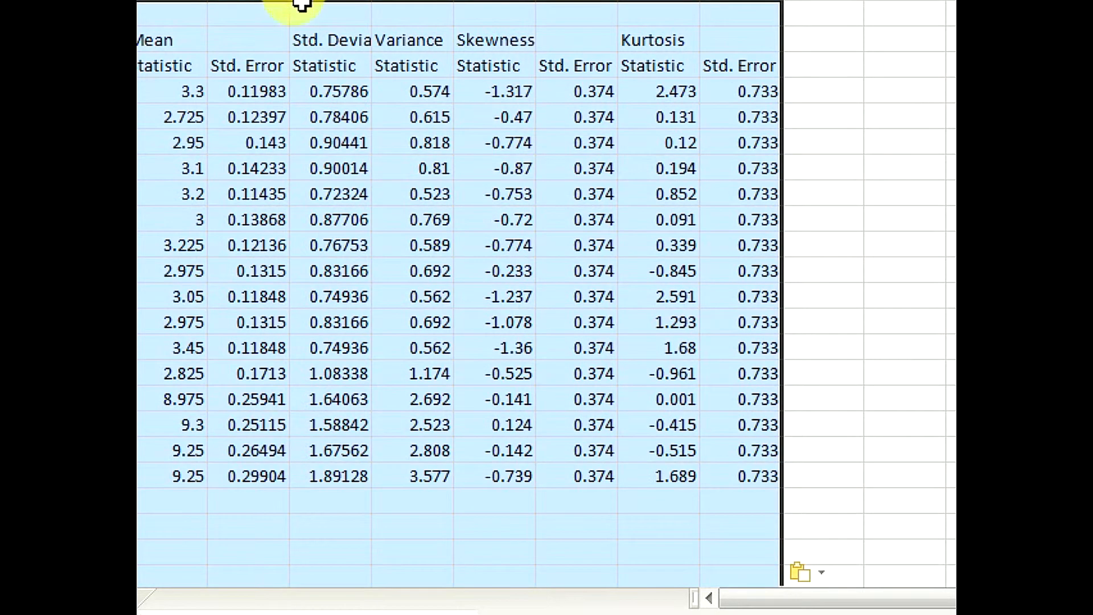
pyautogui.scroll(-1, 214, 2)
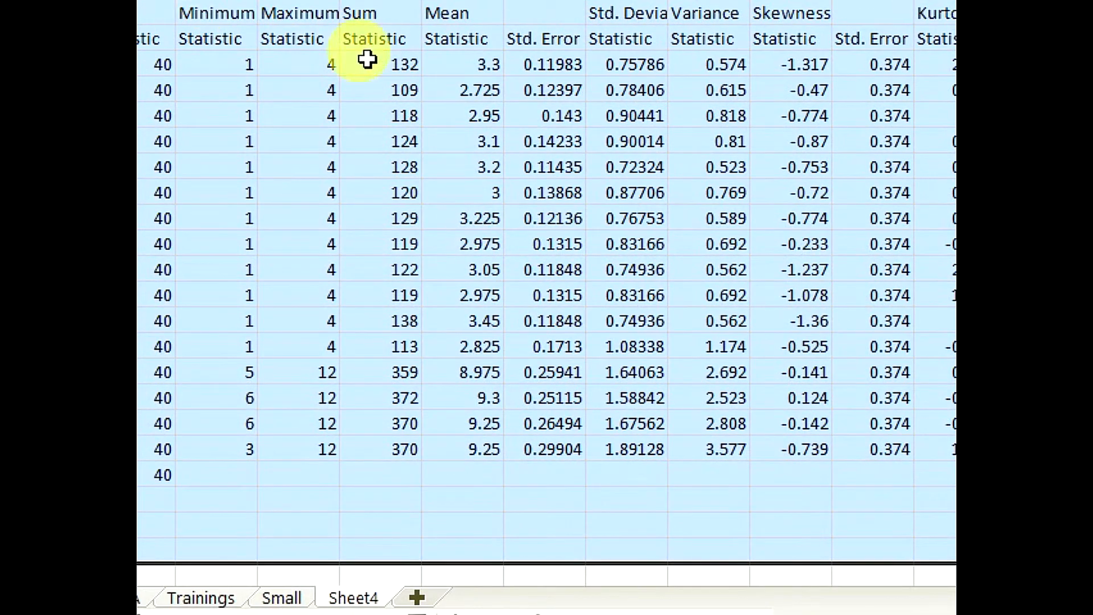
# Insert a blank column between the Std. Deviation and Variance columns
pyautogui.click(464, 21)
pyautogui.press('Right')
pyautogui.press('Right')
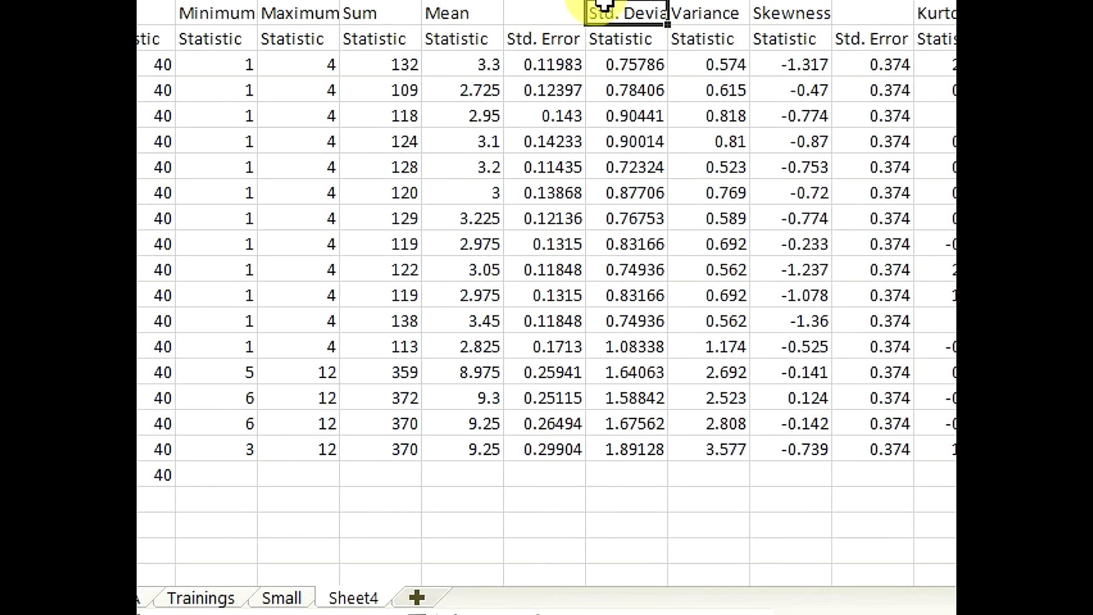
pyautogui.click(708, 0)
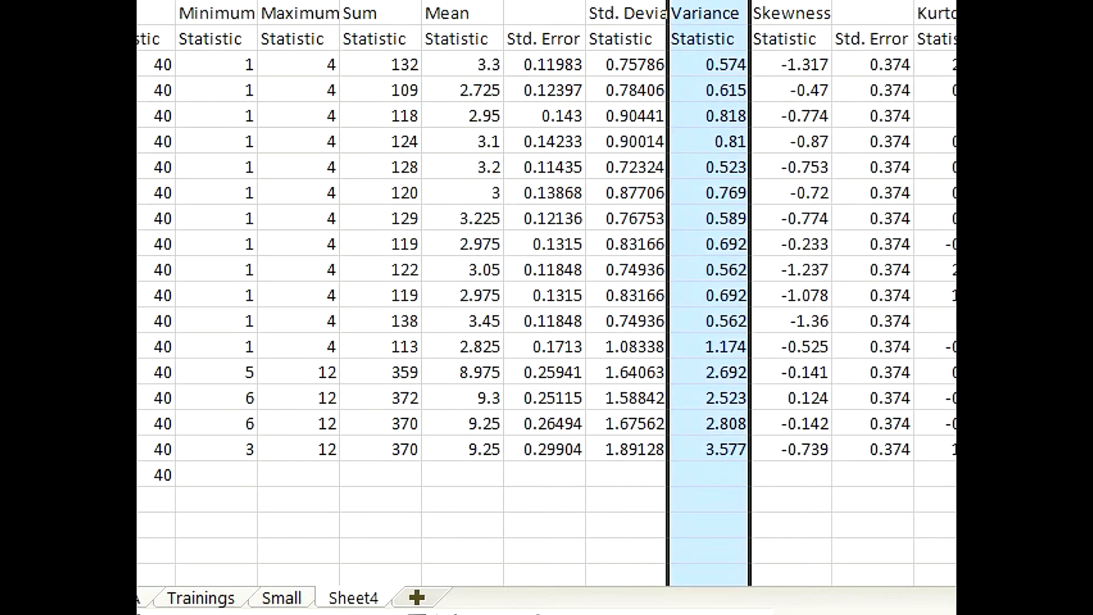
pyautogui.rightClick(718, 3)
pyautogui.click(774, 108)
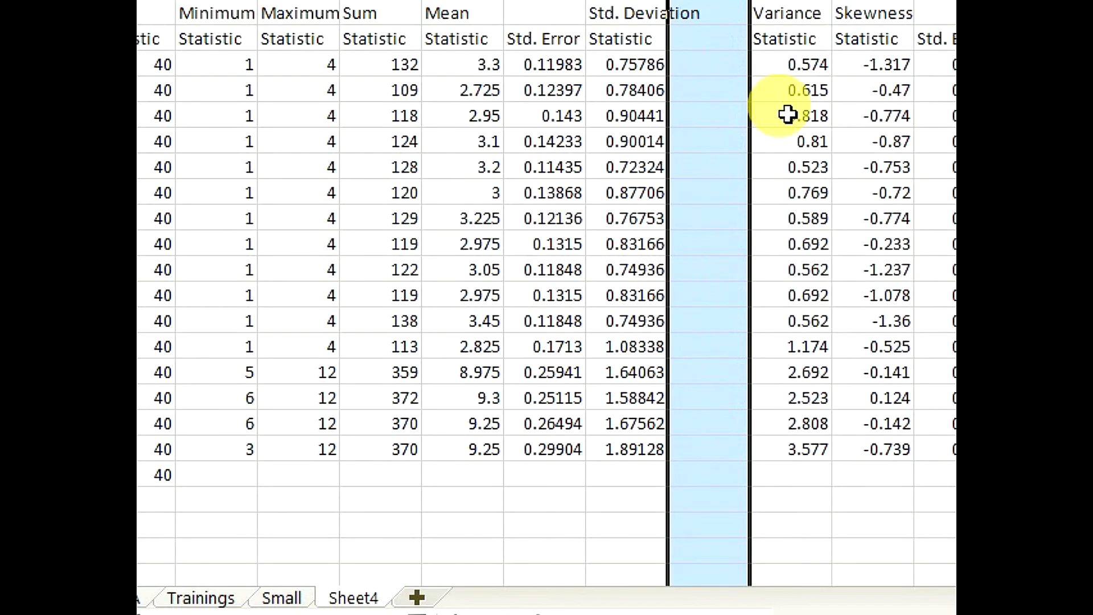
# Label the new column CV in the second header row, beside the Std. Deviation column's Statistic heading
pyautogui.click(722, 25)
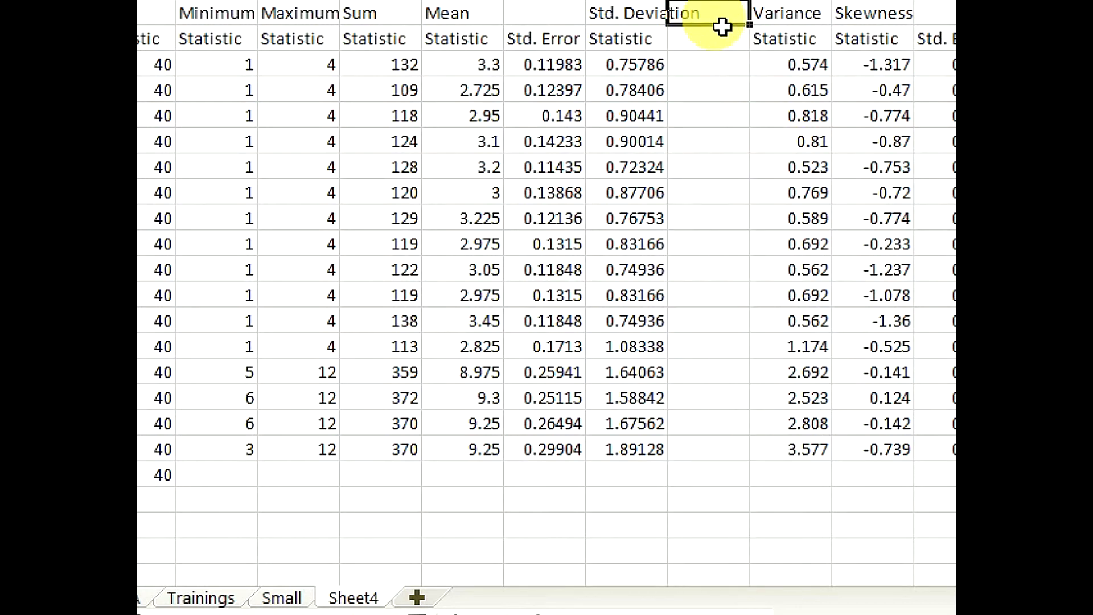
pyautogui.click(722, 26)
pyautogui.write('cOEFF OF')
pyautogui.press('BackSpace')
pyautogui.press('BackSpace')
pyautogui.press('BackSpace')
pyautogui.press('BackSpace')
pyautogui.press('BackSpace')
pyautogui.press('BackSpace')
pyautogui.press('BackSpace')
pyautogui.press('BackSpace')
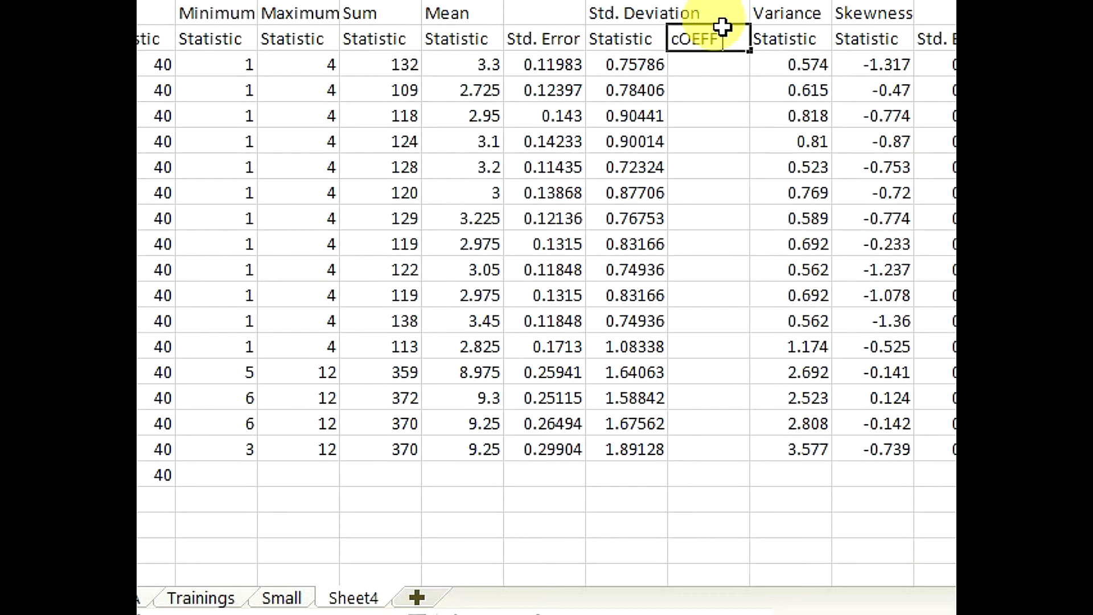
pyautogui.write('CV')
pyautogui.press('Return')
# Calculate the first row's coefficient of variation under CV as standard deviation divided by mean, =H4/F4
pyautogui.write('=')
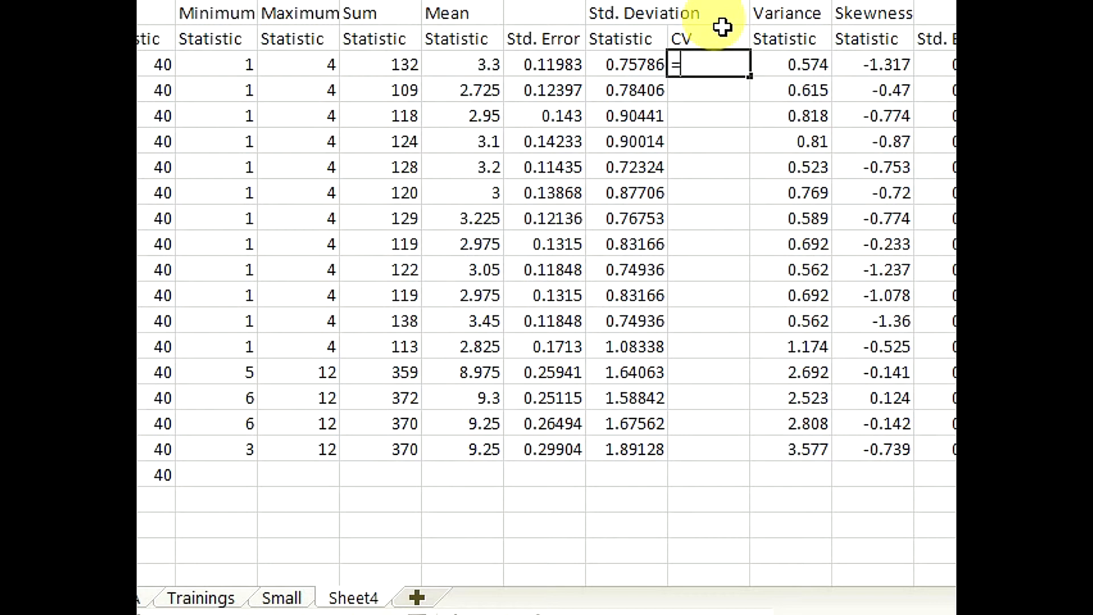
pyautogui.press('Left')
pyautogui.write('/')
pyautogui.press('Left')
pyautogui.press('Left')
pyautogui.press('Left')
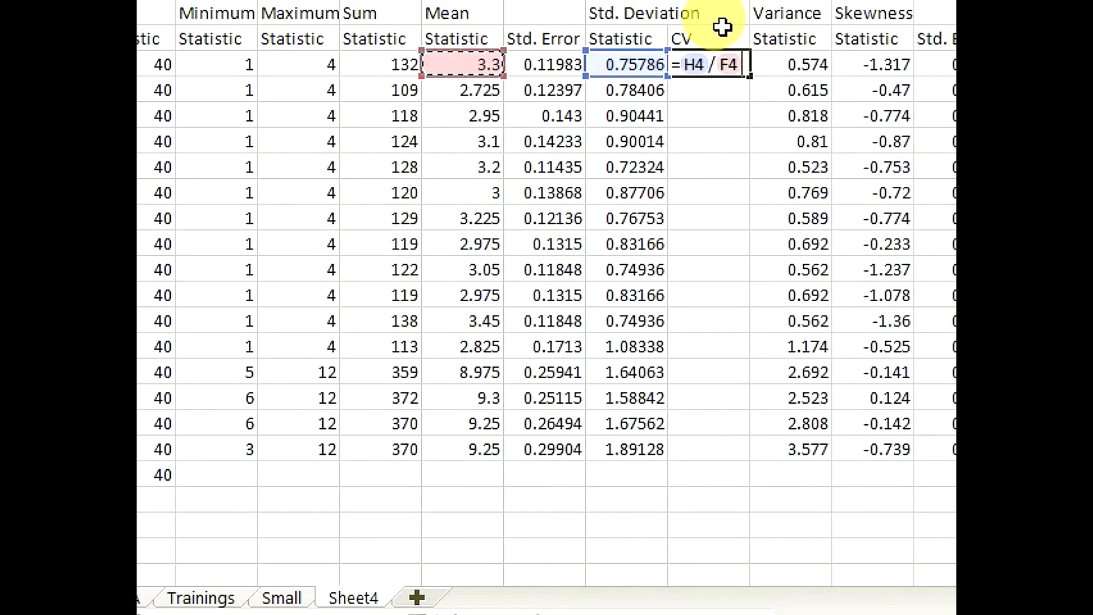
pyautogui.press('Return')
# Copy the first row's CV formula down the CV column to every remaining item and factor row through Inter Professional Factors
pyautogui.press('Up')
pyautogui.hotkey('ctrl', 'c')
pyautogui.press('Down')
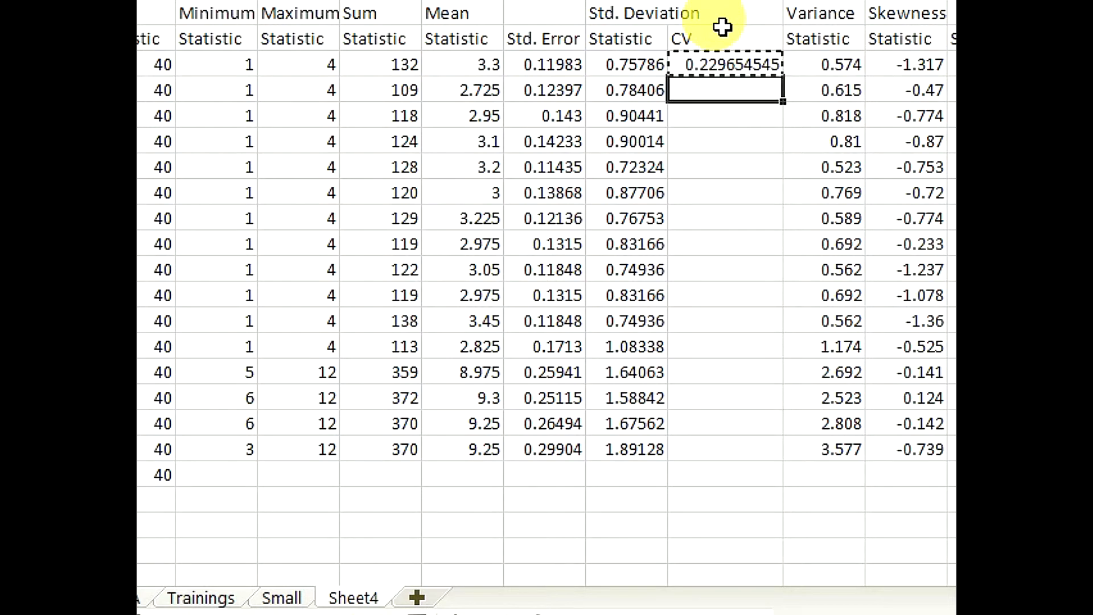
pyautogui.hotkey('shift', 'Down')
pyautogui.hotkey('shift', 'Down')
pyautogui.hotkey('shift', 'Down')
pyautogui.hotkey('shift', 'Down')
pyautogui.hotkey('shift', 'Down')
pyautogui.hotkey('shift', 'Down')
pyautogui.hotkey('shift', 'Down')
pyautogui.hotkey('shift', 'Down')
pyautogui.hotkey('shift', 'Down')
pyautogui.hotkey('shift', 'Down')
pyautogui.hotkey('shift', 'Down')
pyautogui.hotkey('shift', 'Down')
pyautogui.hotkey('shift', 'Down')
pyautogui.hotkey('shift', 'Down')
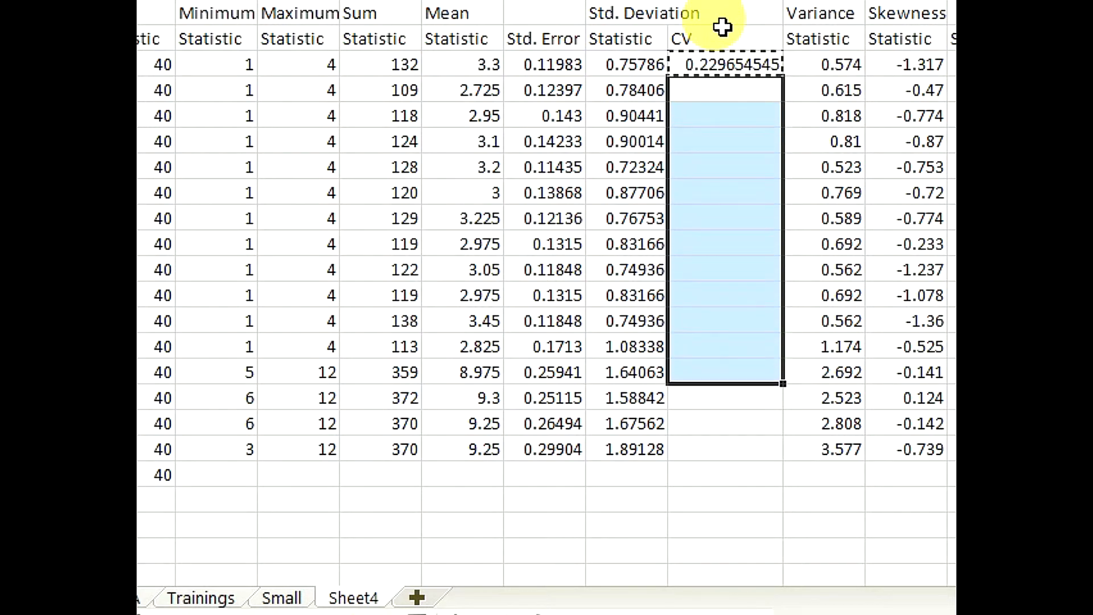
pyautogui.press('Return')
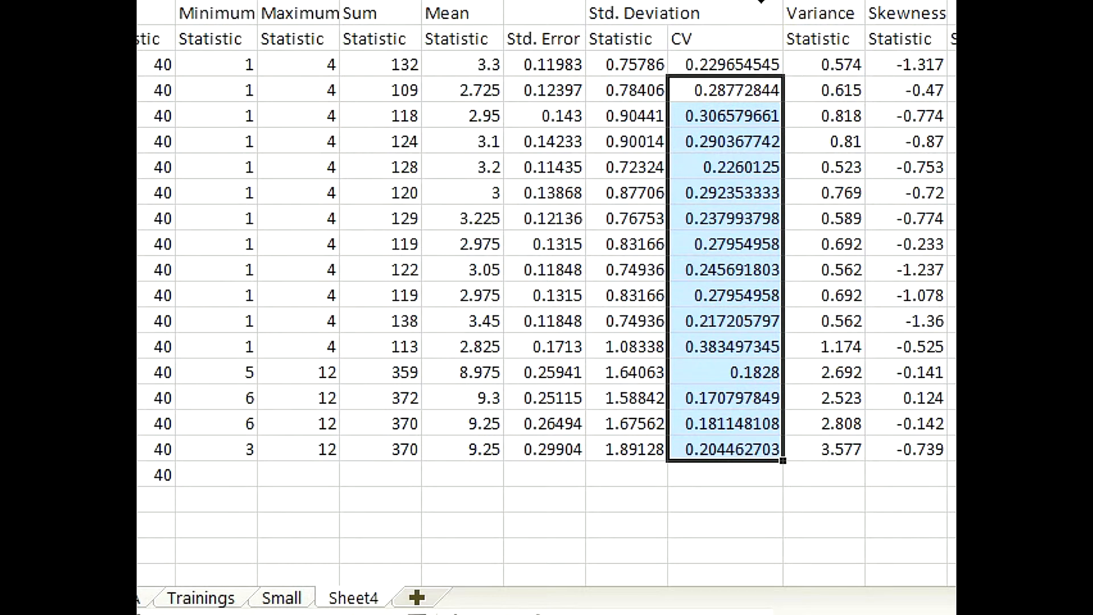
# Format the whole CV column as percentages with two decimal places
pyautogui.click(761, 2)
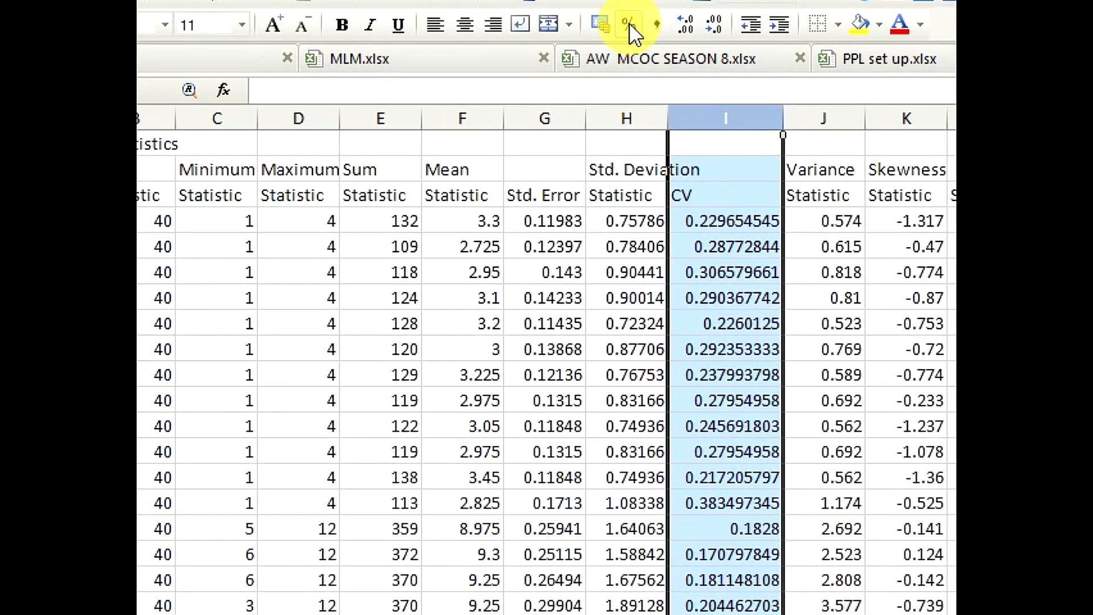
pyautogui.click(631, 26)
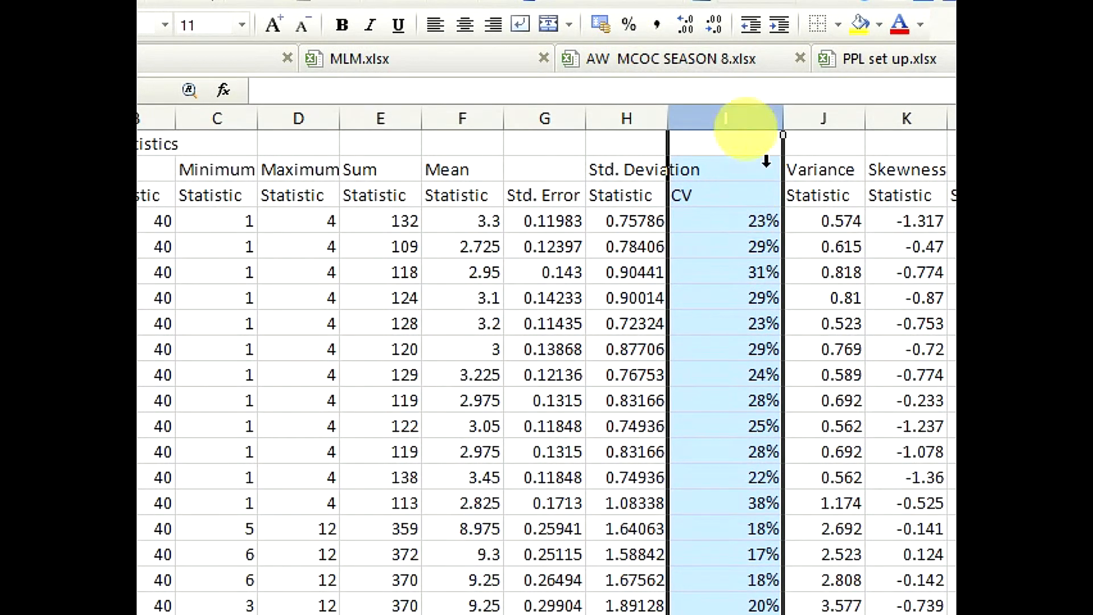
pyautogui.click(693, 33)
pyautogui.click(693, 33)
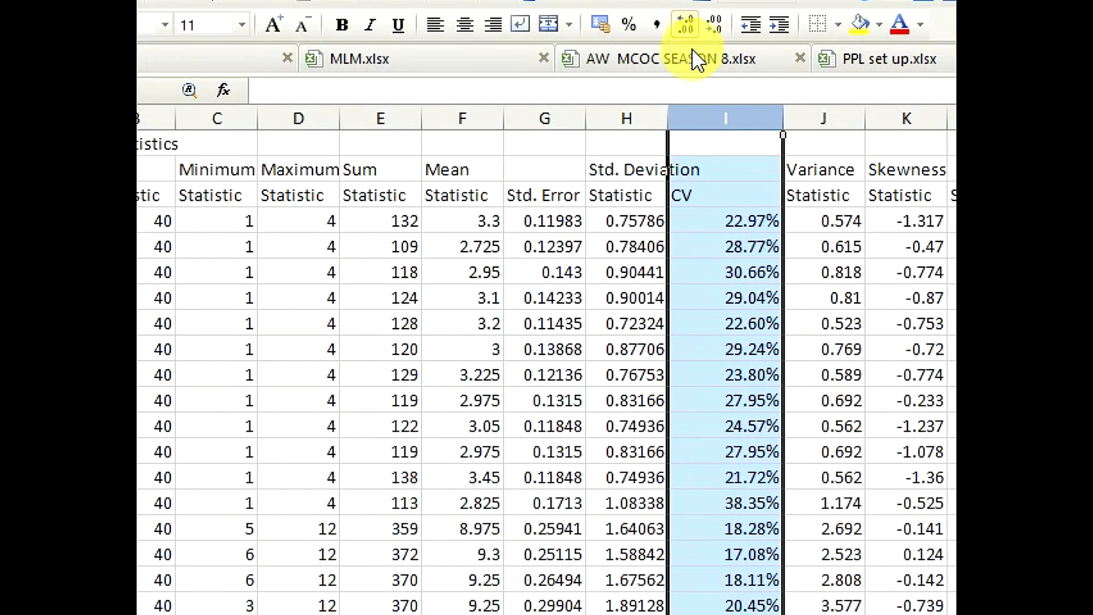
# Review the coefficients of variation row by row from the first item to the last factor
pyautogui.click(734, 217)
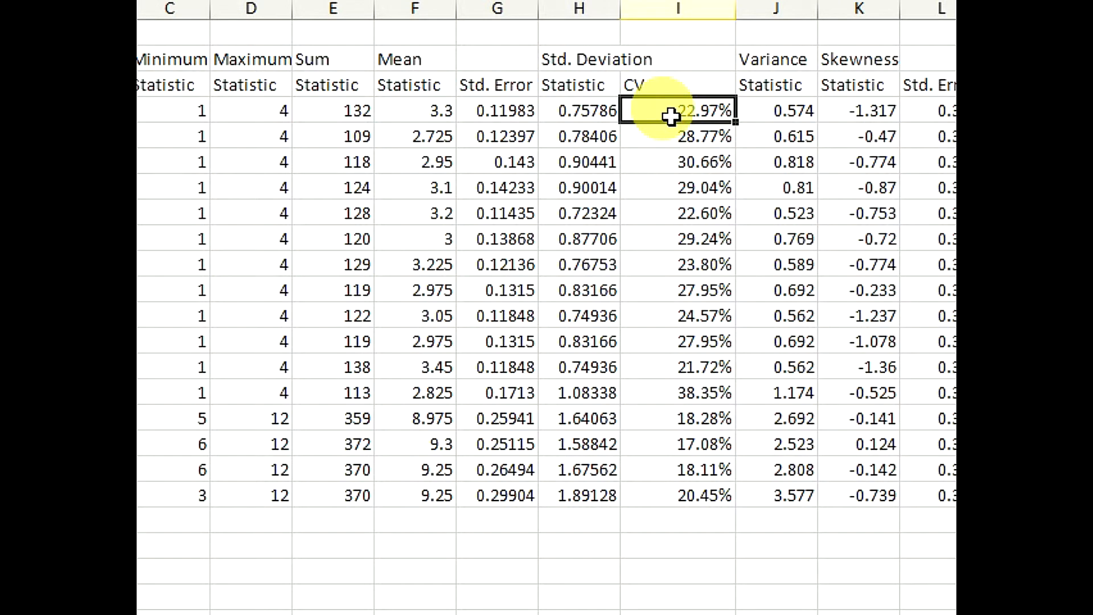
pyautogui.press('Down')
pyautogui.press('Down')
pyautogui.press('Down')
pyautogui.press('Down')
pyautogui.press('Down')
pyautogui.press('Down')
pyautogui.press('Down')
pyautogui.press('Down')
pyautogui.press('Down')
pyautogui.press('Down')
pyautogui.press('Down')
pyautogui.press('Down')
pyautogui.press('Down')
pyautogui.press('Down')
pyautogui.press('Down')
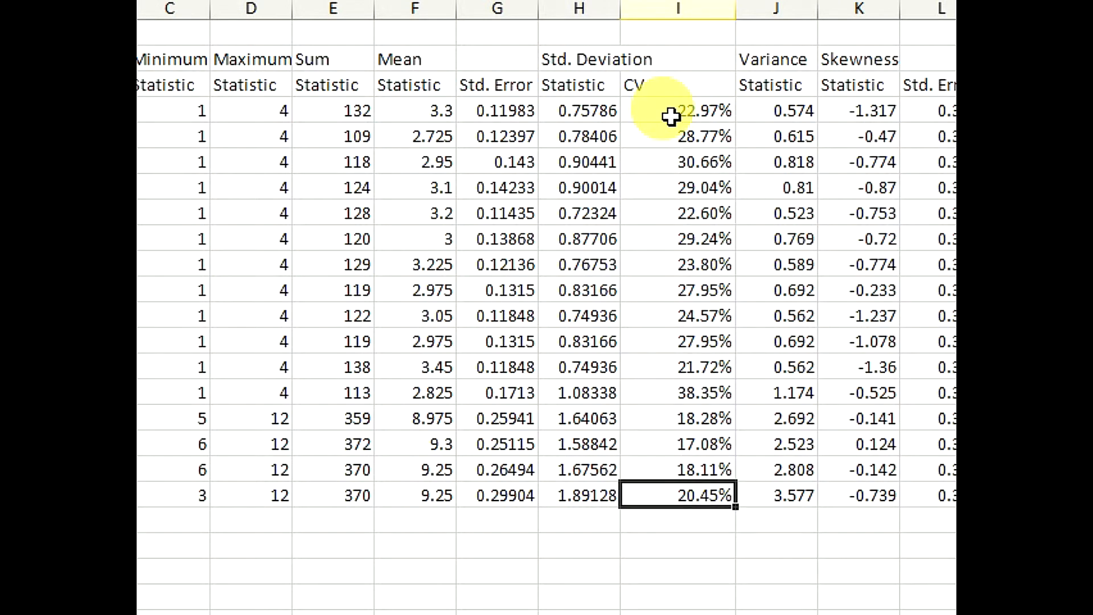
pyautogui.press('Down')
pyautogui.press('Down')
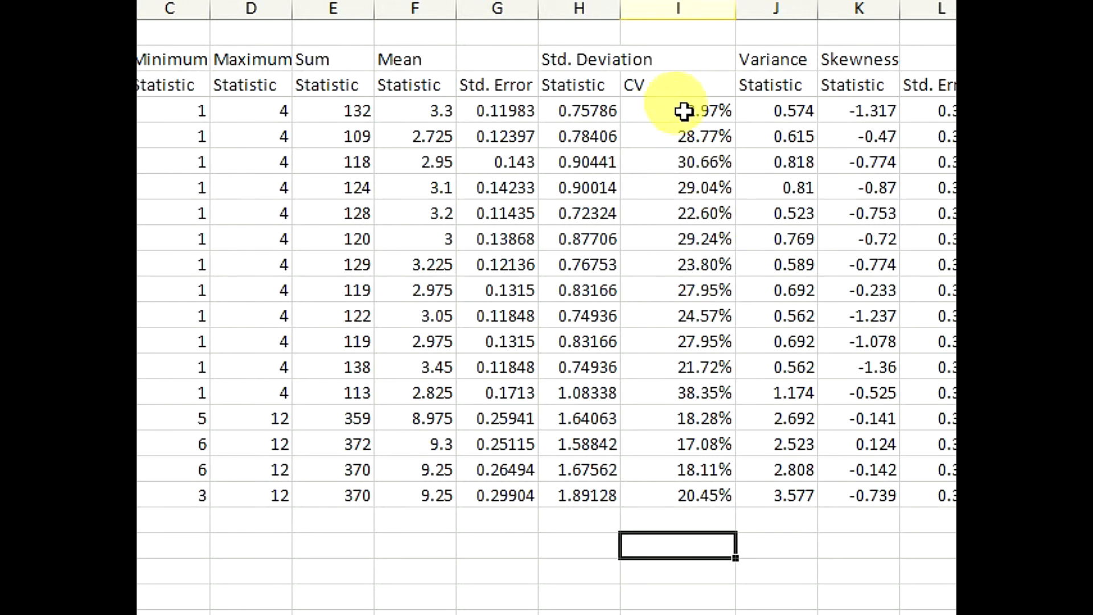
# Compare the CVs of the factor rows with those of the Personality and Radiologic items, including the Radiologic item's standard deviation and mean
pyautogui.click(695, 455)
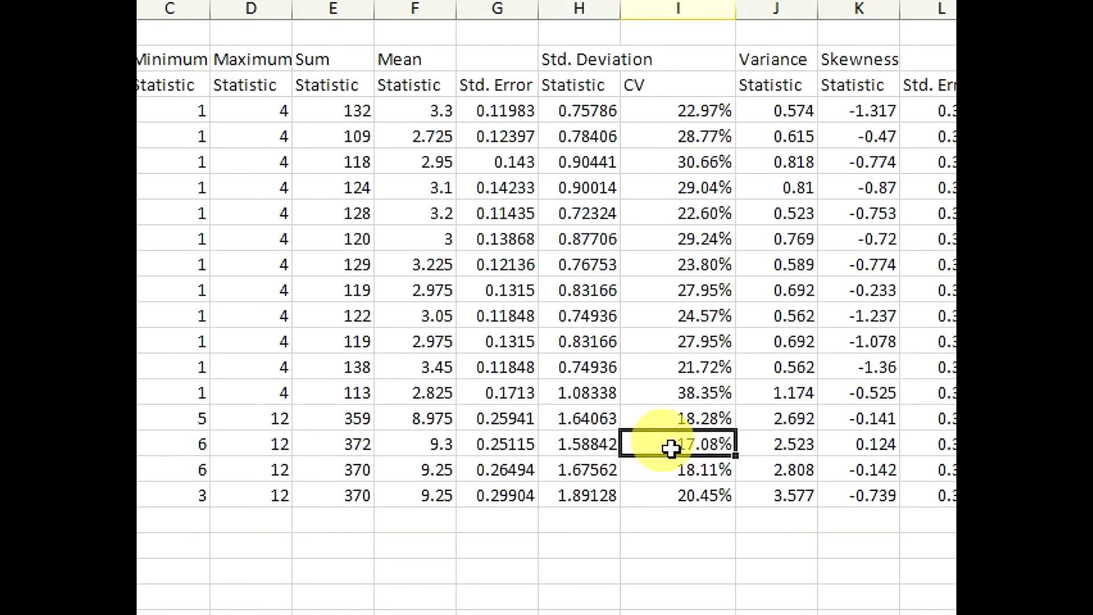
pyautogui.click(672, 473)
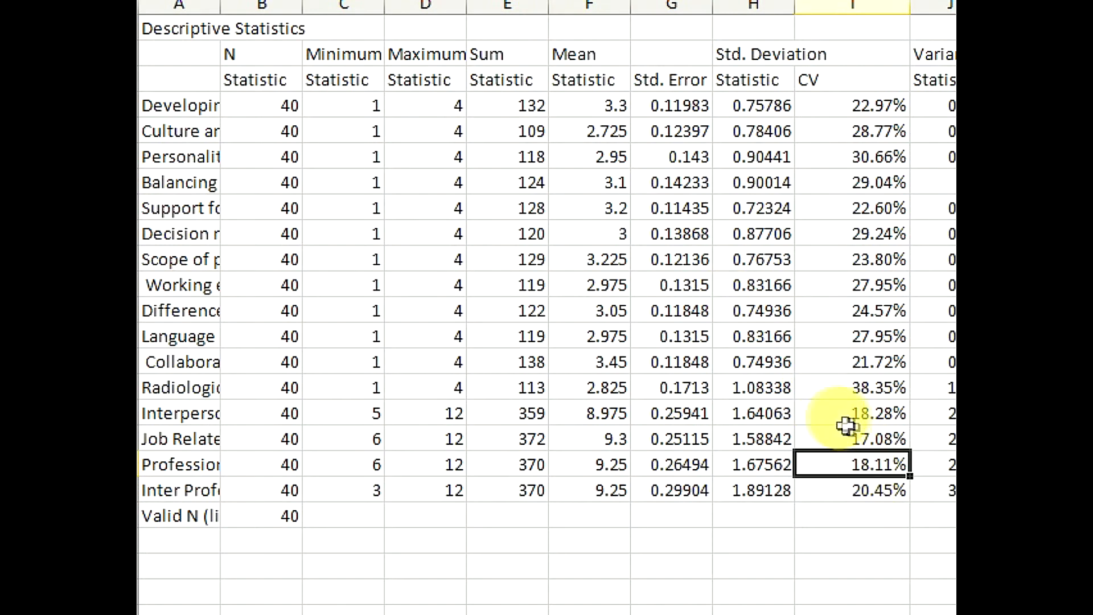
pyautogui.click(850, 424)
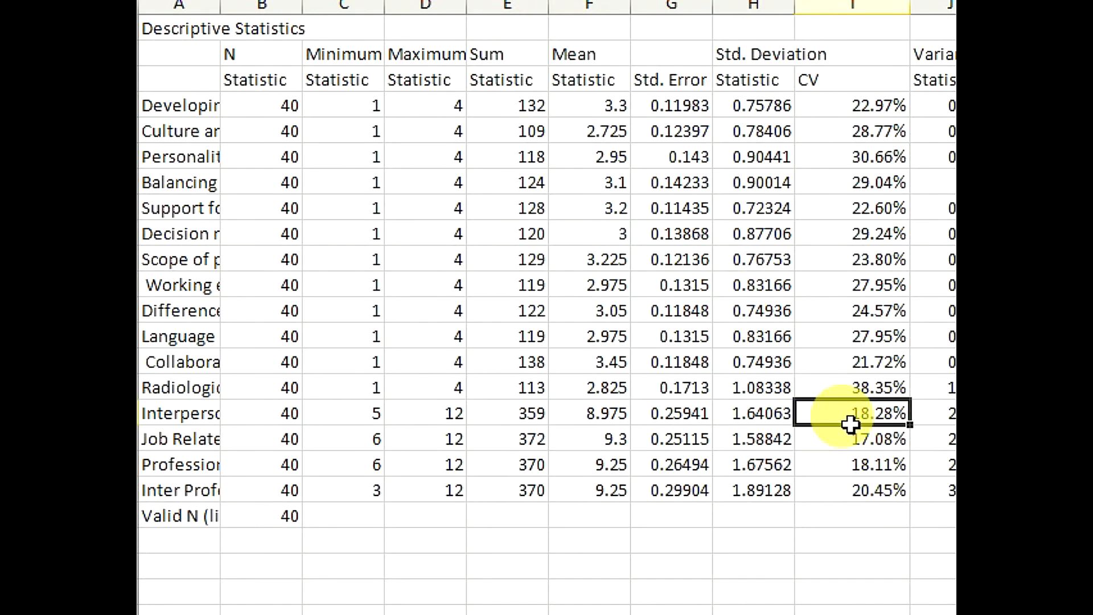
pyautogui.click(859, 468)
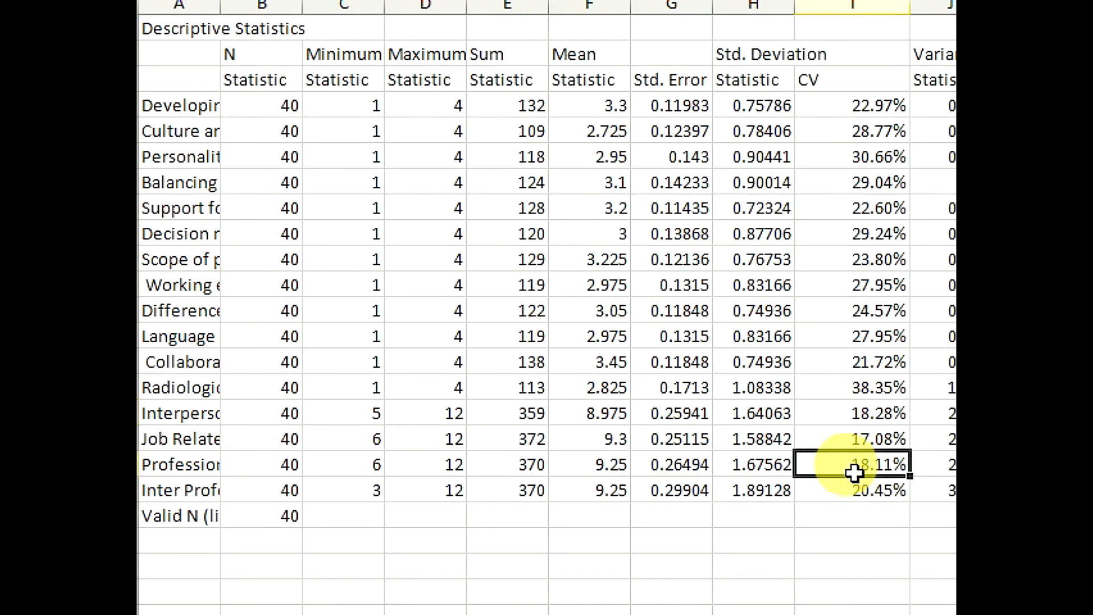
pyautogui.click(860, 422)
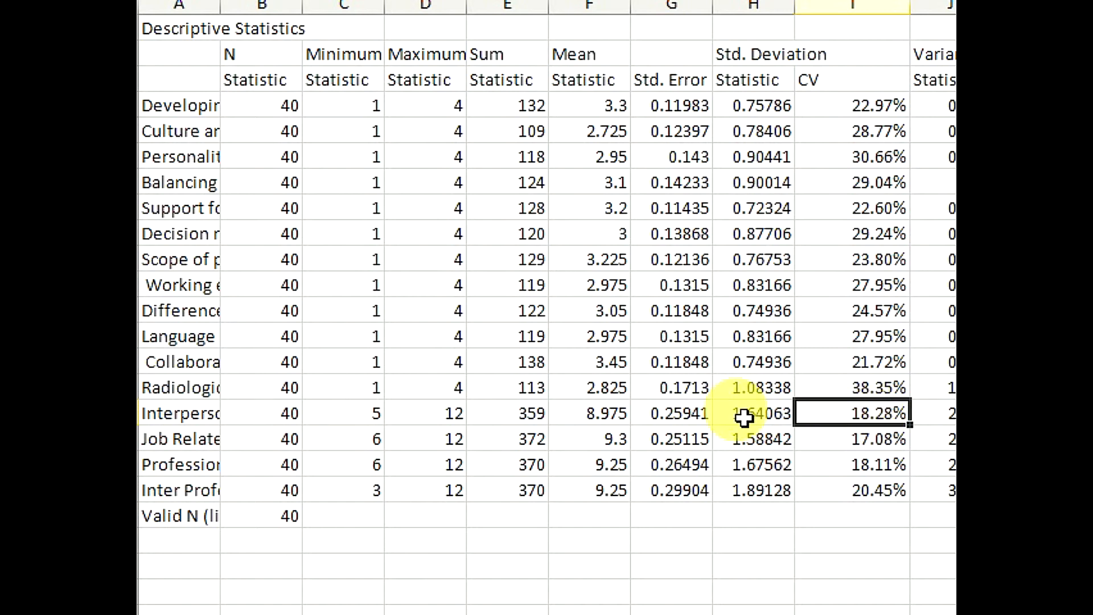
pyautogui.click(661, 415)
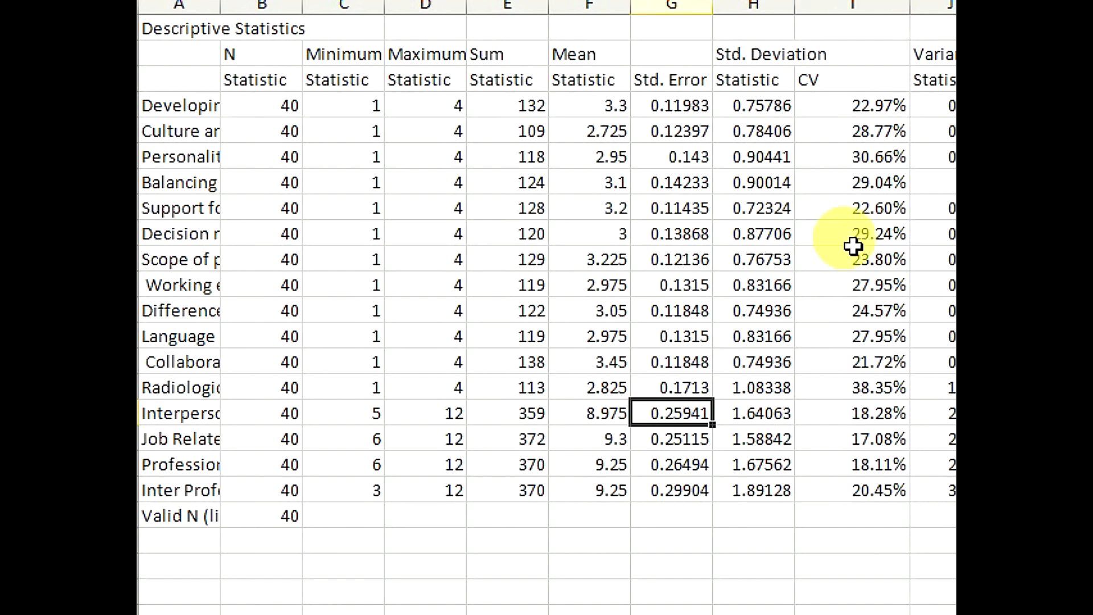
pyautogui.click(892, 164)
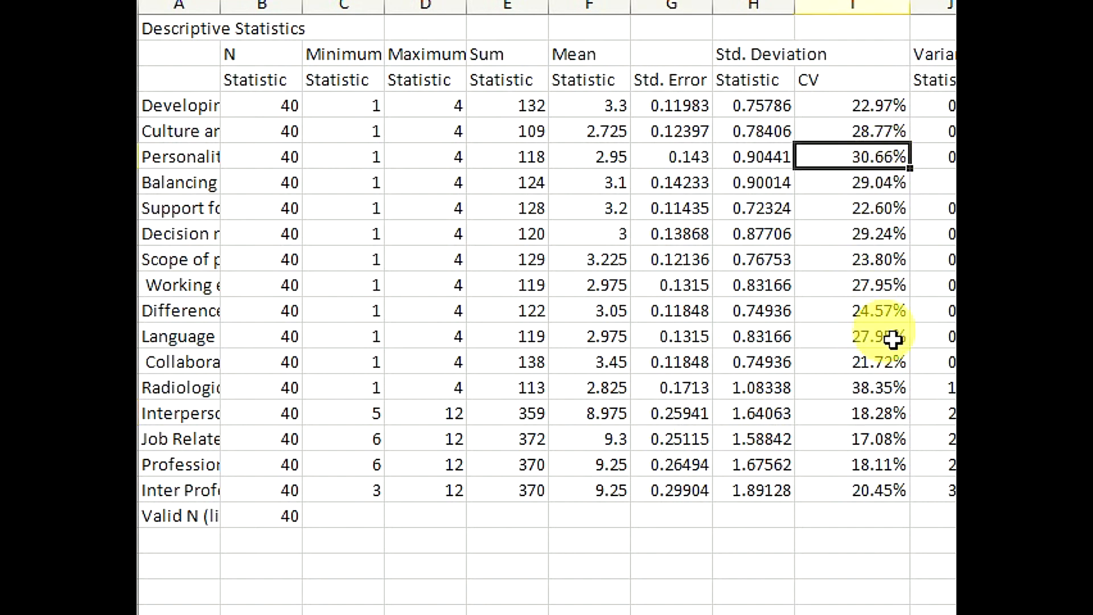
pyautogui.click(874, 391)
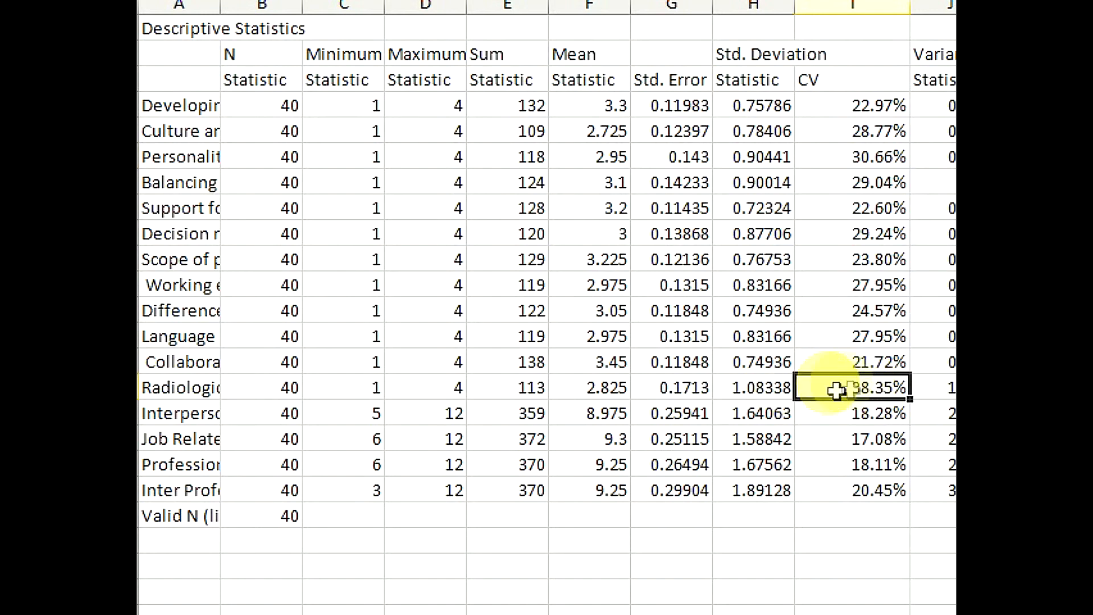
pyautogui.click(763, 393)
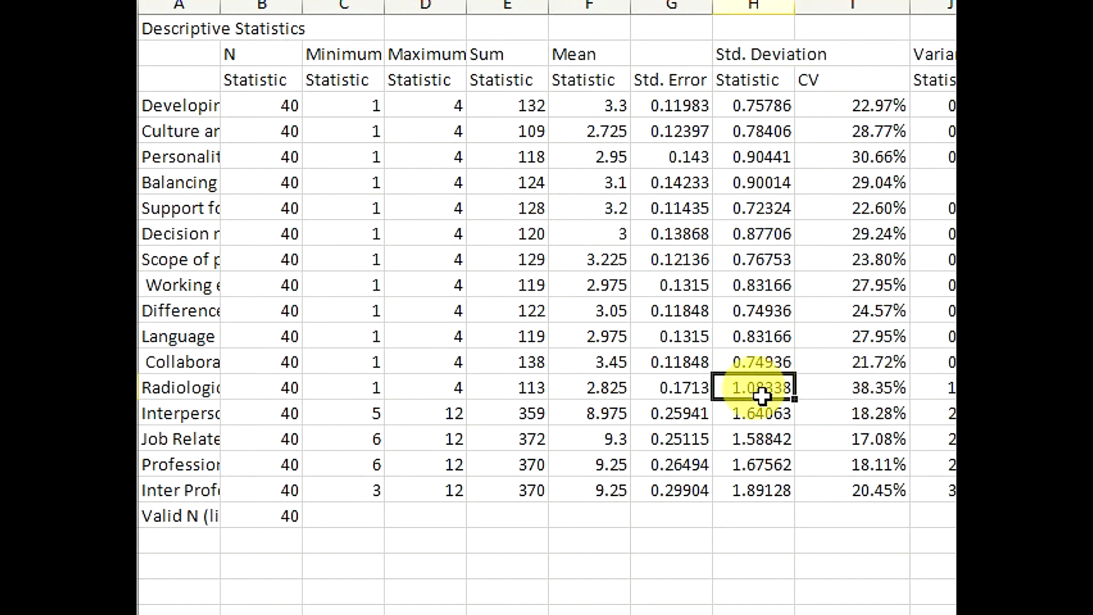
pyautogui.click(608, 392)
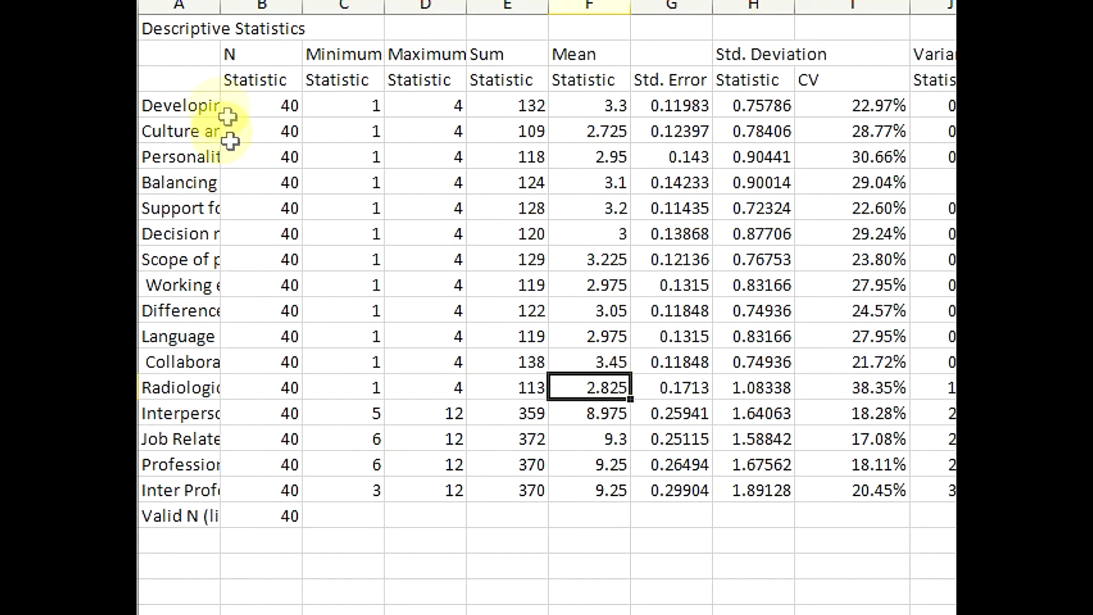
# Widen column A to show more of the survey statements, including the Radiologic Technologists or Nurses item
pyautogui.moveTo(220, 10); pyautogui.dragTo(459, 23)
pyautogui.click(325, 397)
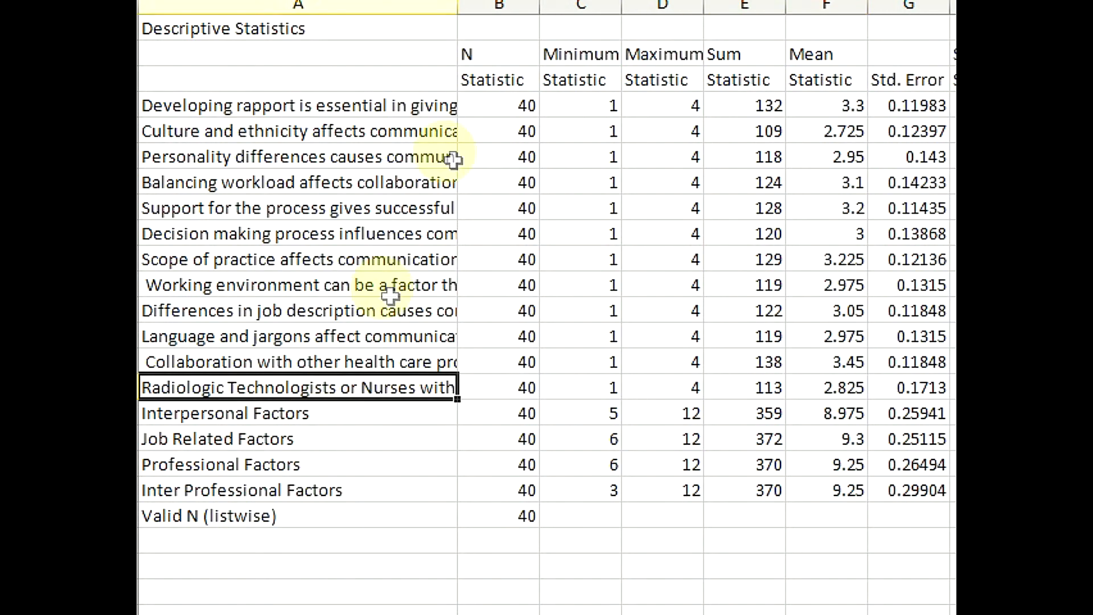
pyautogui.moveTo(459, 13); pyautogui.dragTo(695, 28)
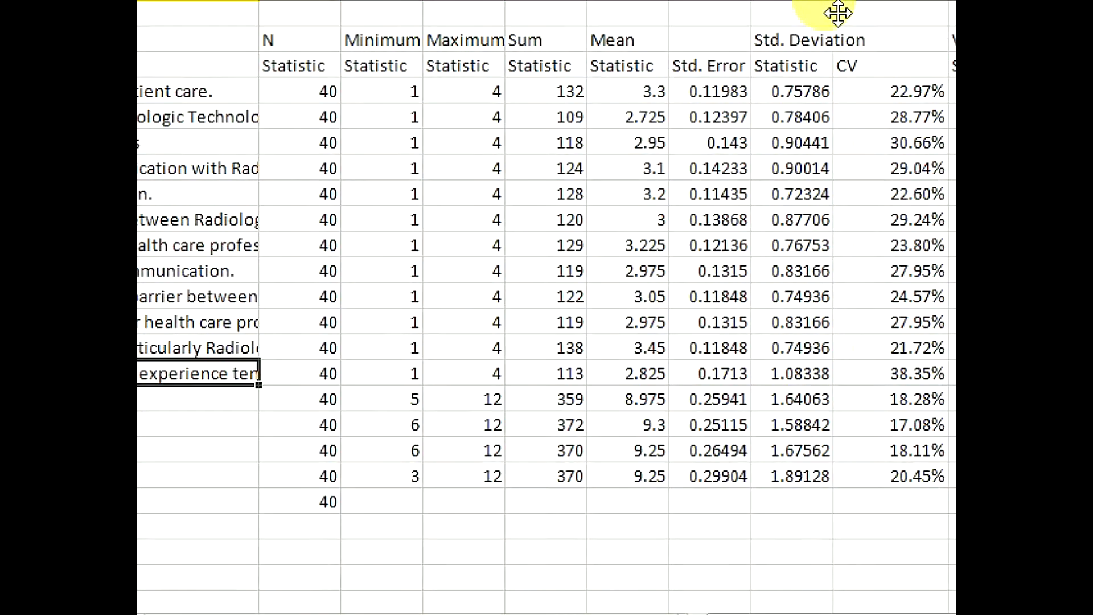
# Check the CV of the Radiologic Technologists or Nurses item against its standard deviation and mean
pyautogui.click(909, 384)
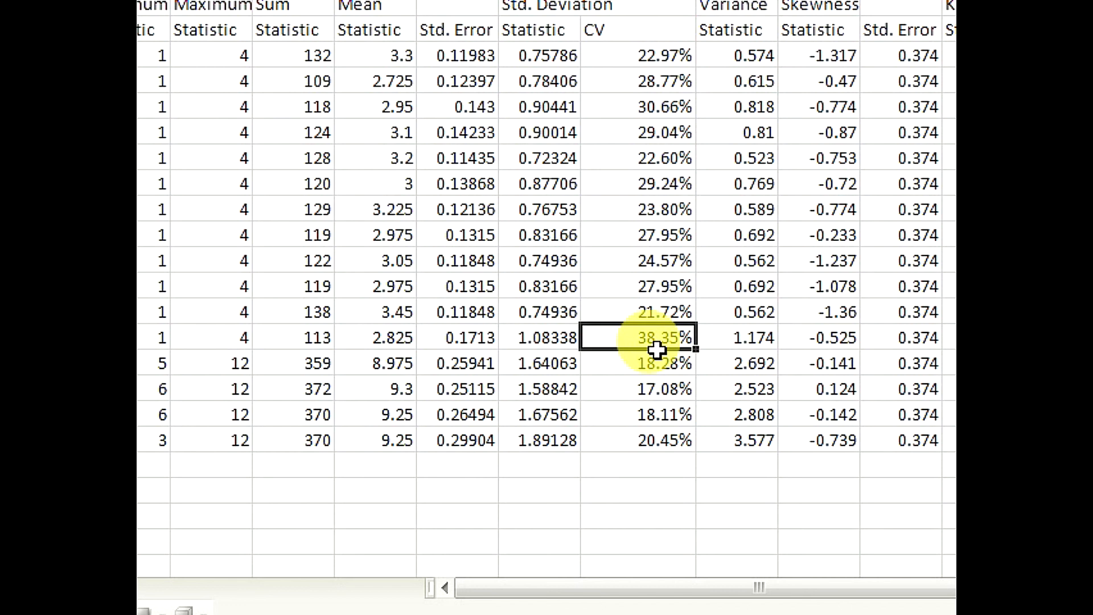
pyautogui.click(536, 351)
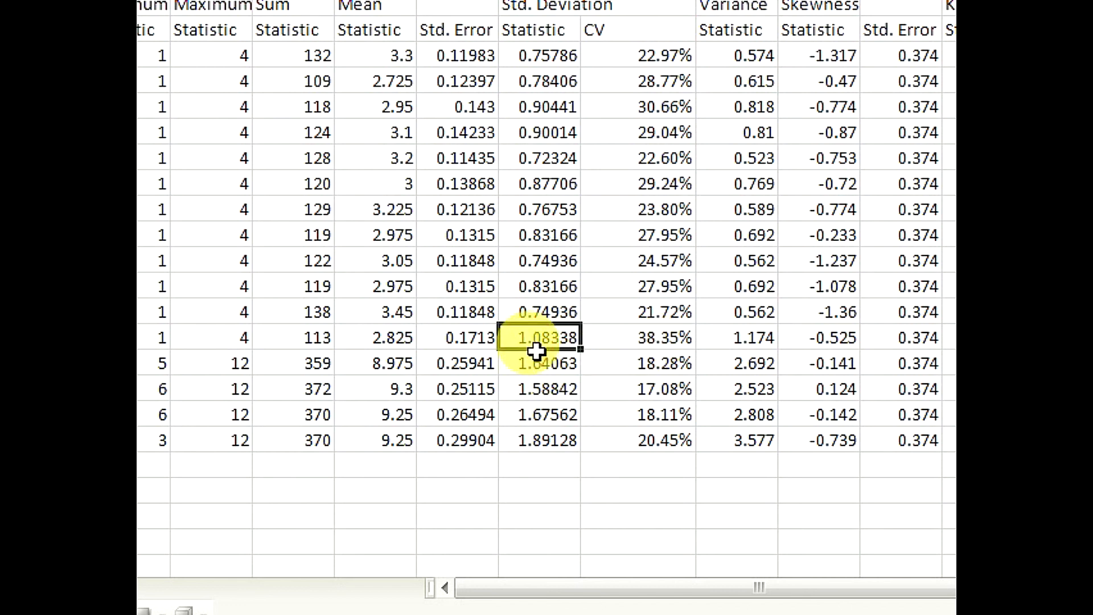
pyautogui.click(381, 342)
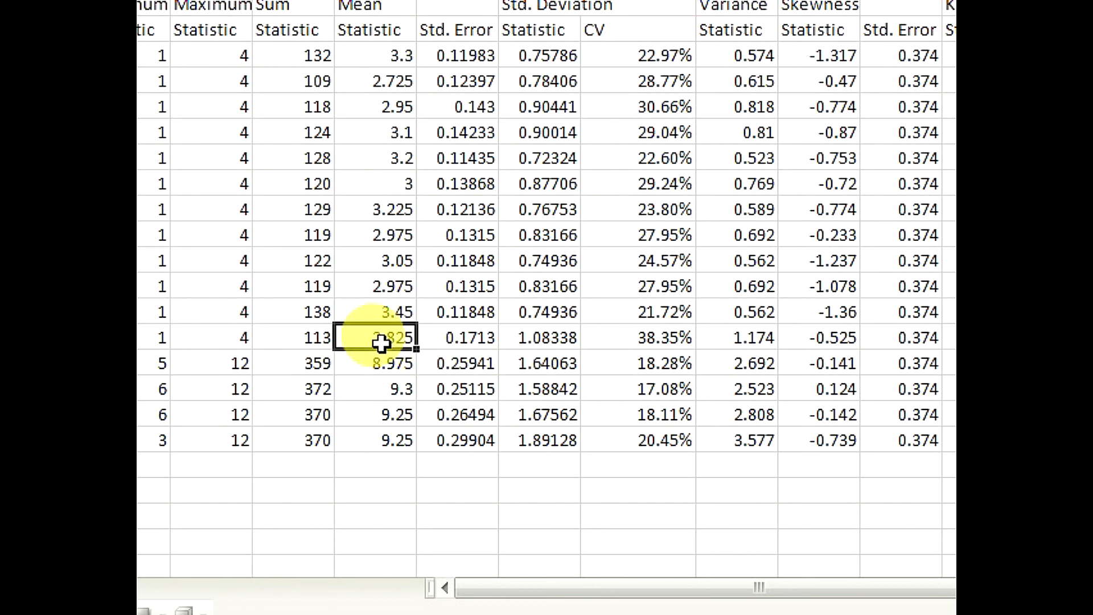